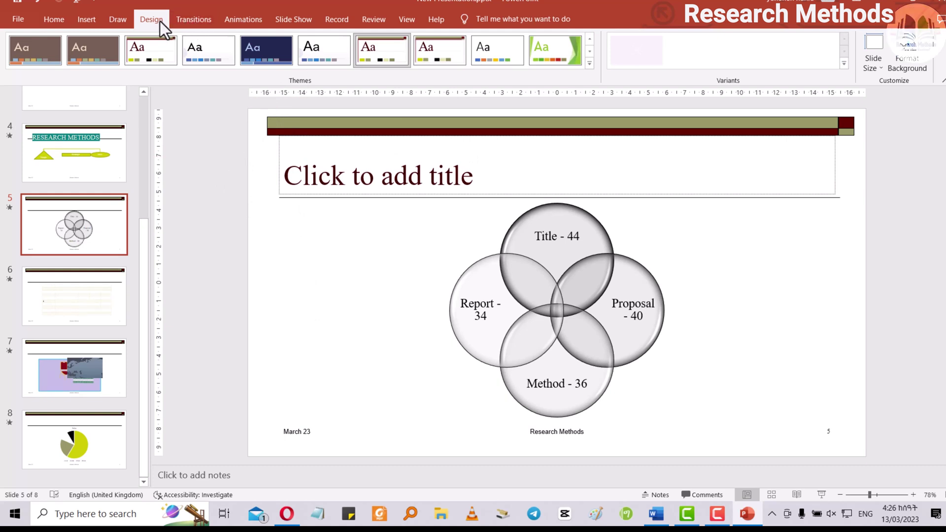
- Delete the two blank slides after the title slide, making the triangle-and-rectangle slide second
click(200, 22)
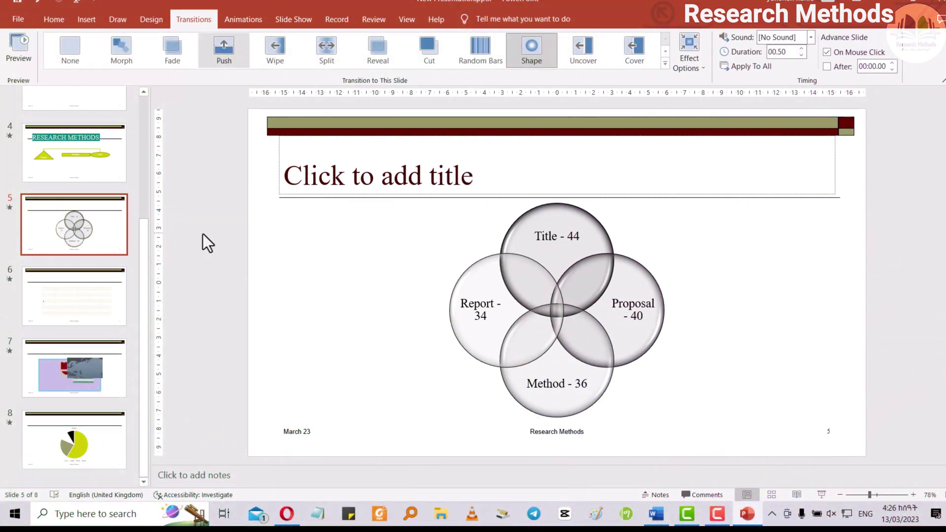
scroll(69, 171, up, 3)
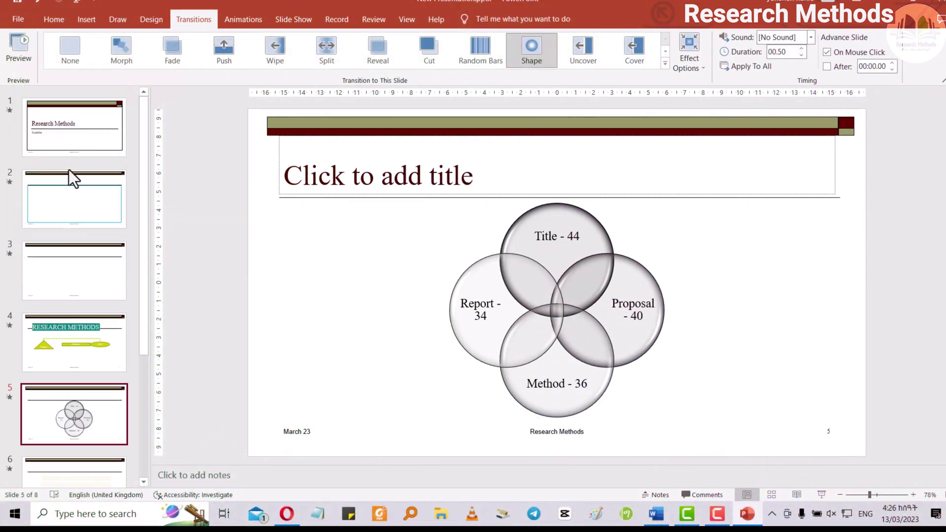
click(71, 123)
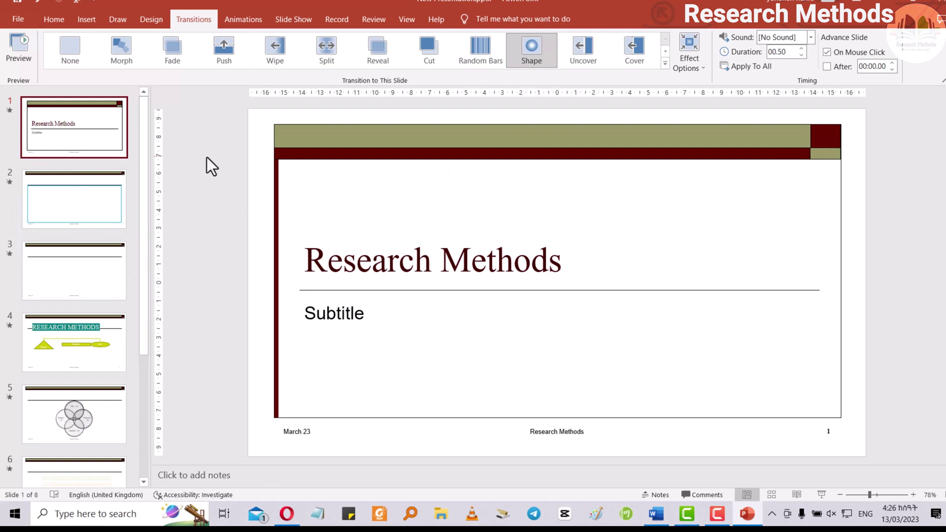
click(77, 214)
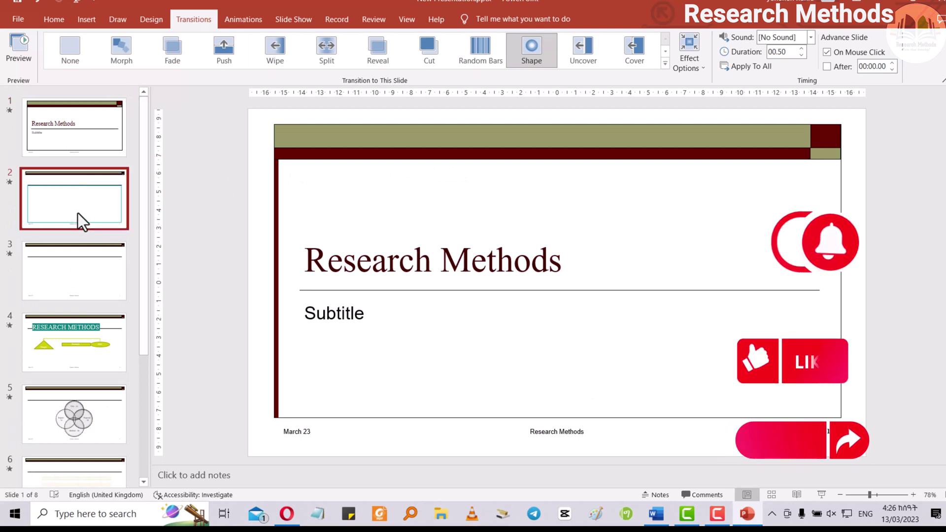
key(Delete)
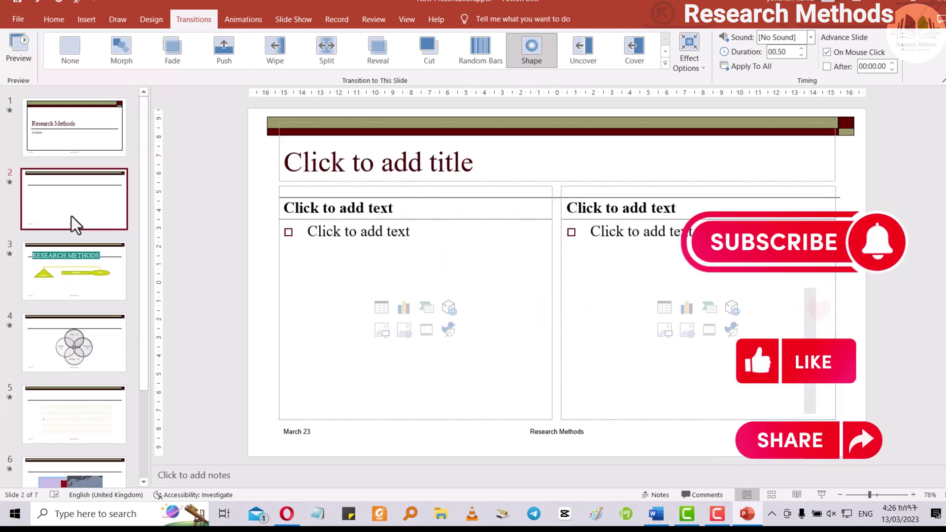
key(Delete)
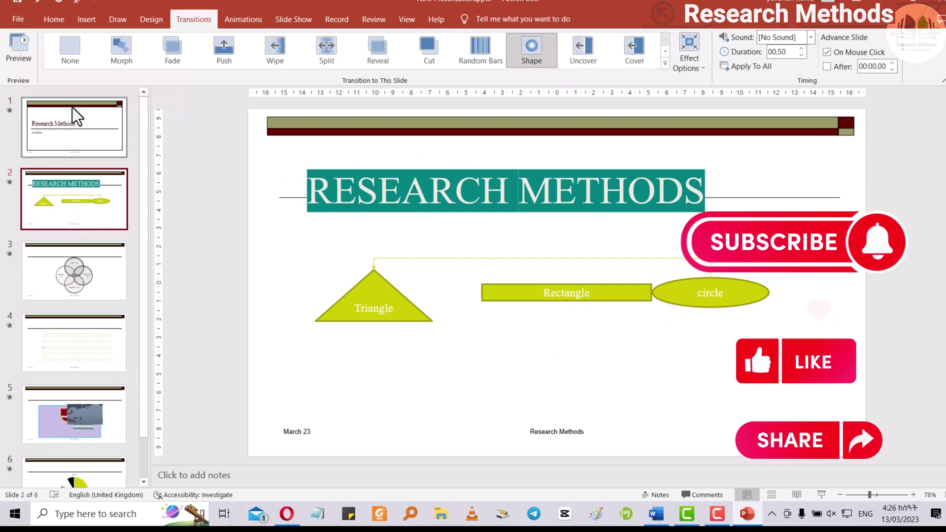
click(73, 107)
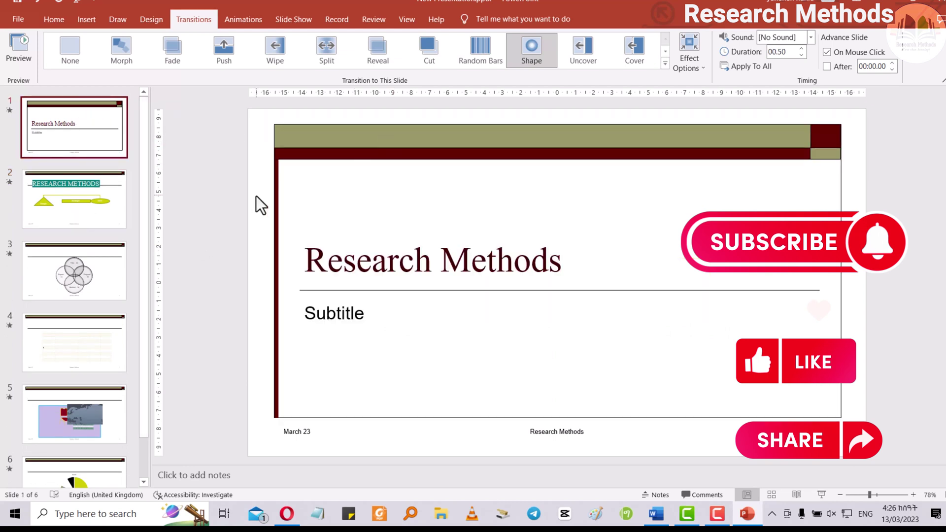
click(93, 200)
click(86, 261)
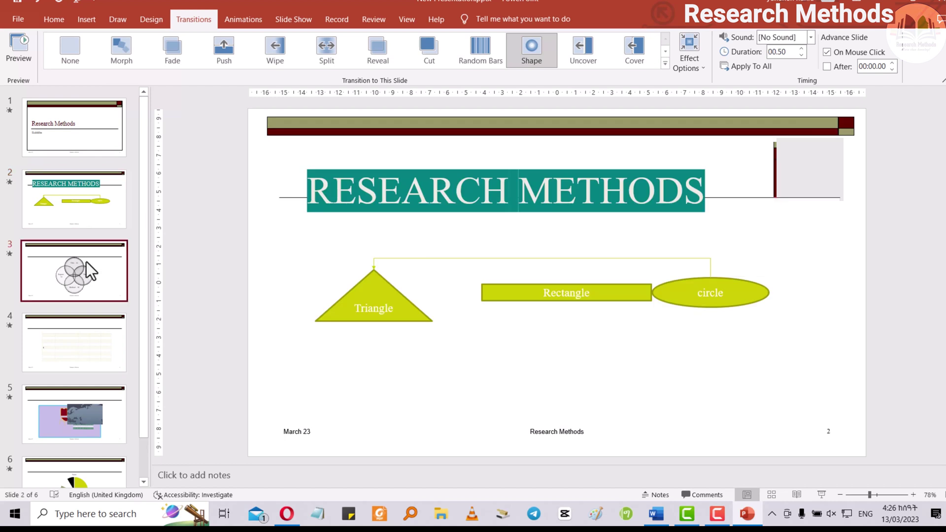
- Open slide 4, the empty table slide with a Shape transition
click(86, 335)
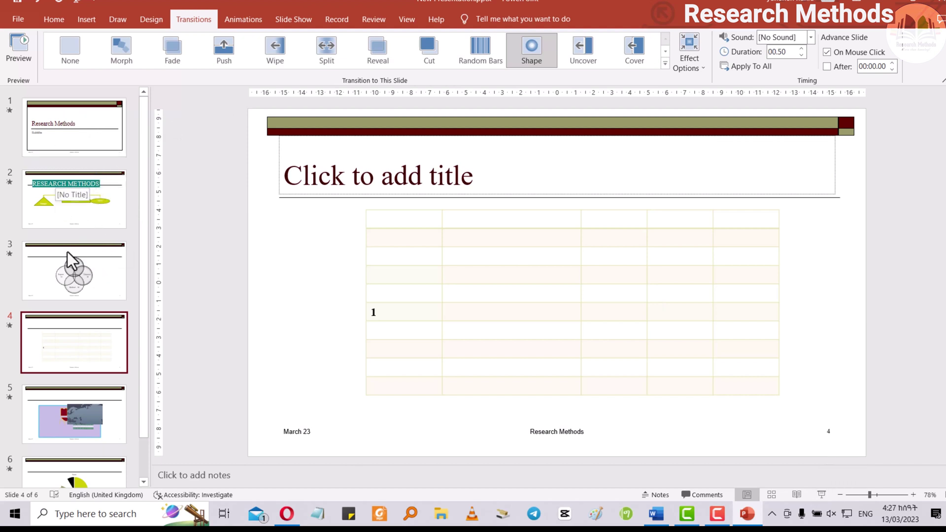
- Remove the title slide's transition so it has none
click(75, 115)
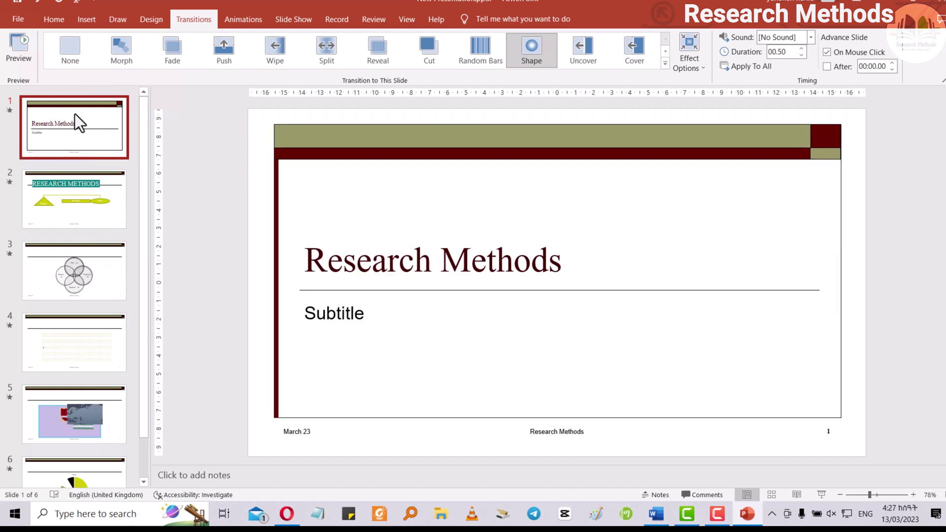
click(10, 111)
key(ctrl+z)
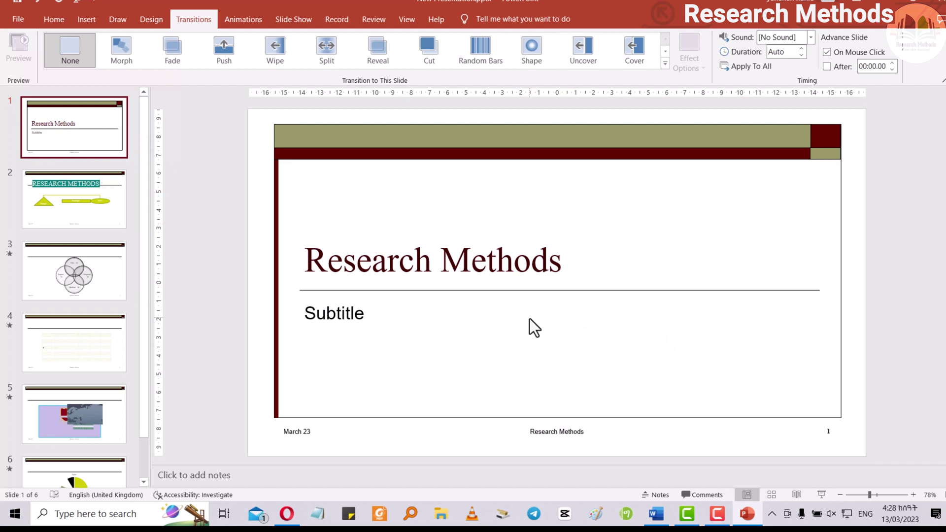
- Play the slide show from the first slide, then exit back to the title slide
click(821, 495)
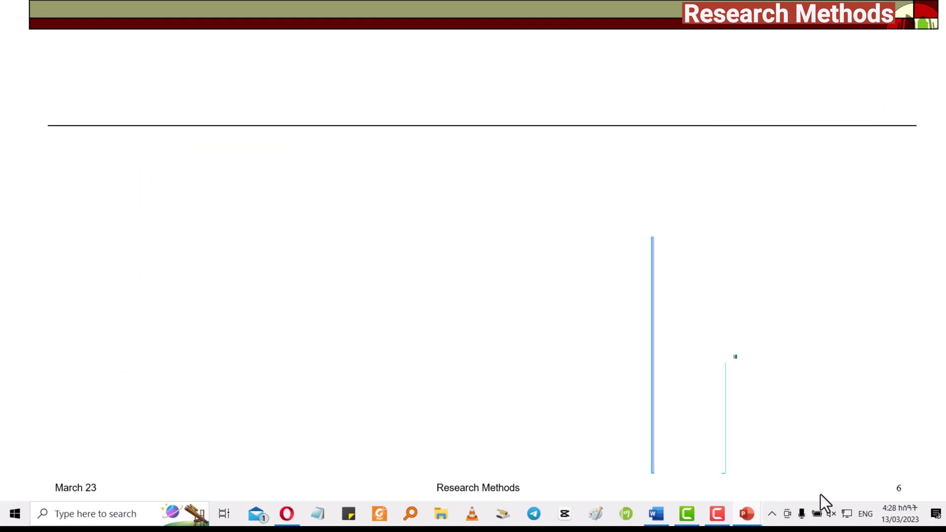
key(Escape)
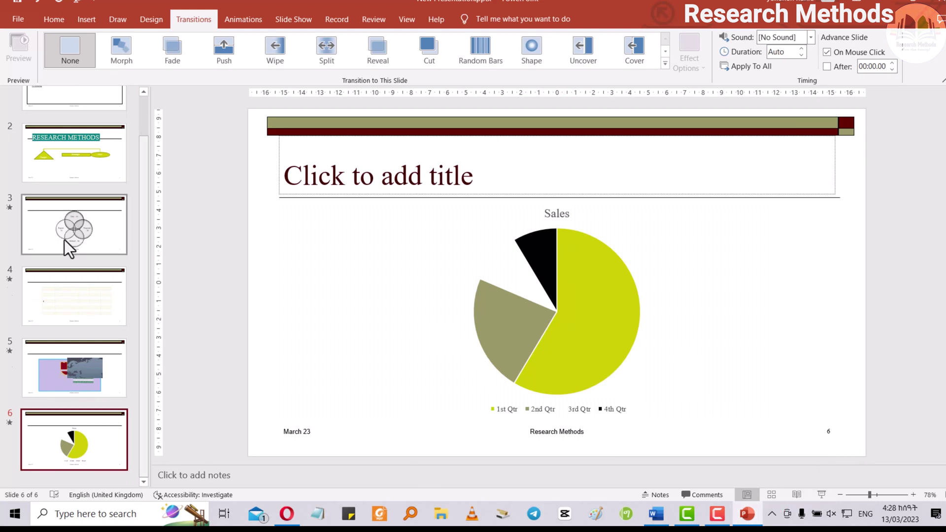
scroll(62, 207, up, 2)
click(76, 126)
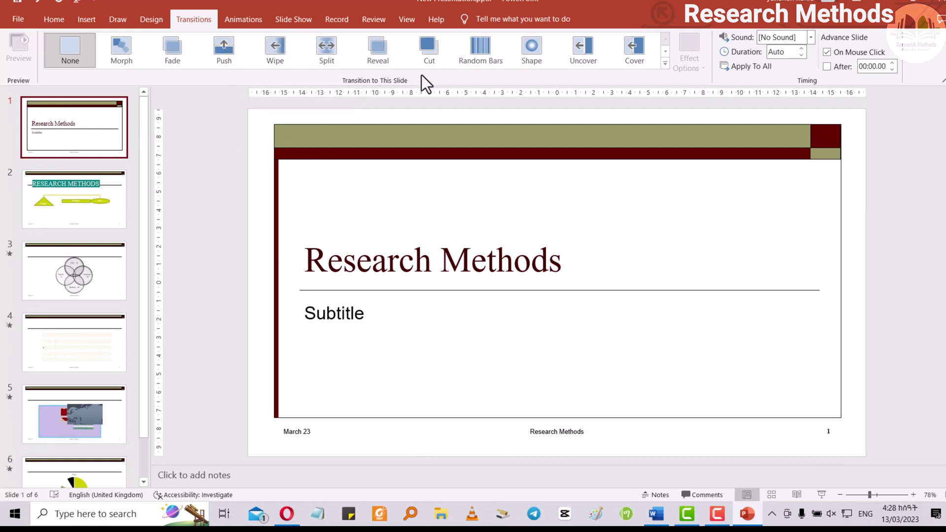
click(667, 52)
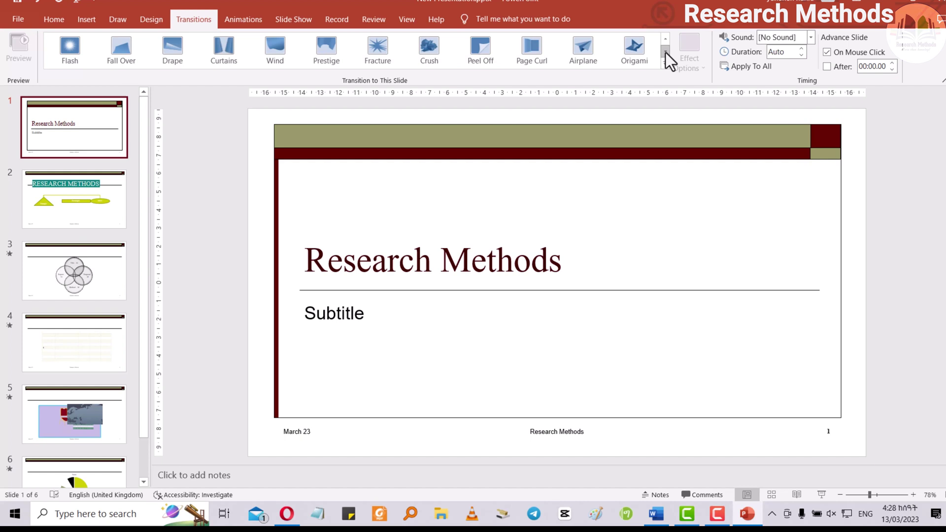
click(666, 51)
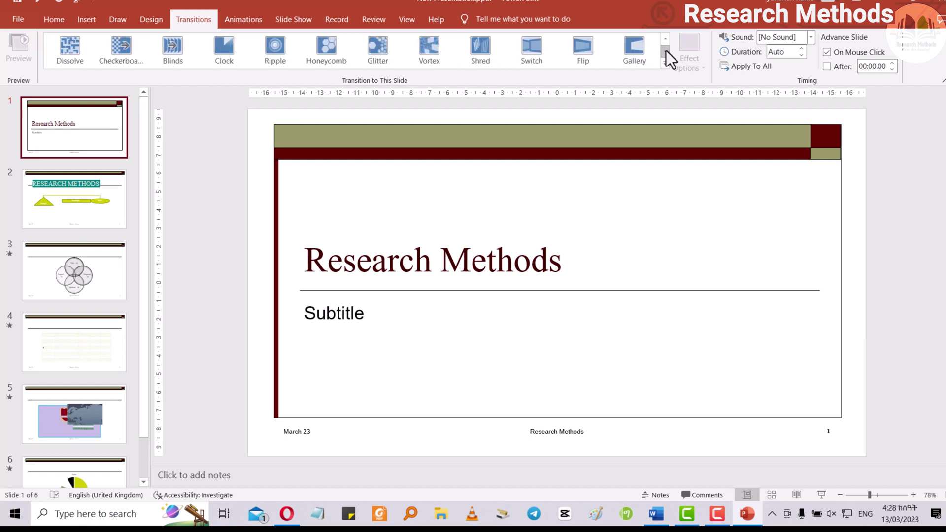
click(667, 52)
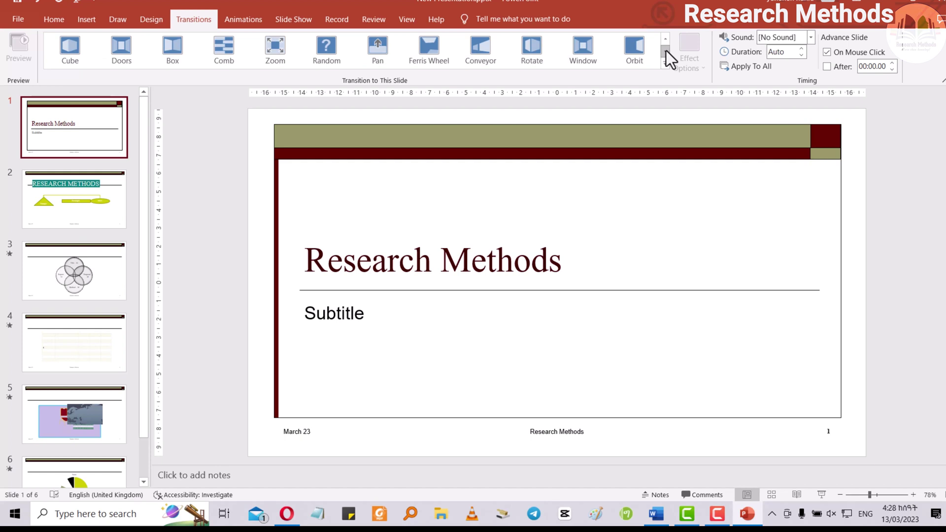
click(666, 50)
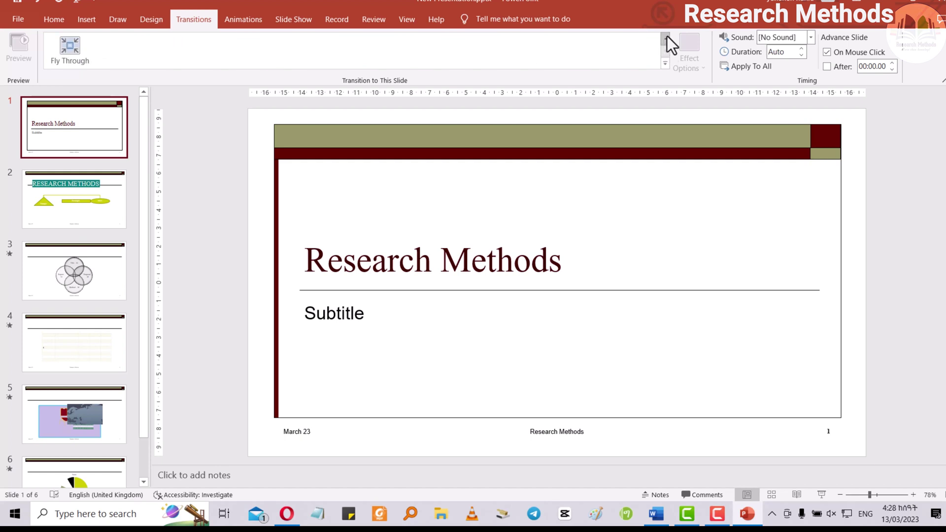
click(666, 38)
click(666, 37)
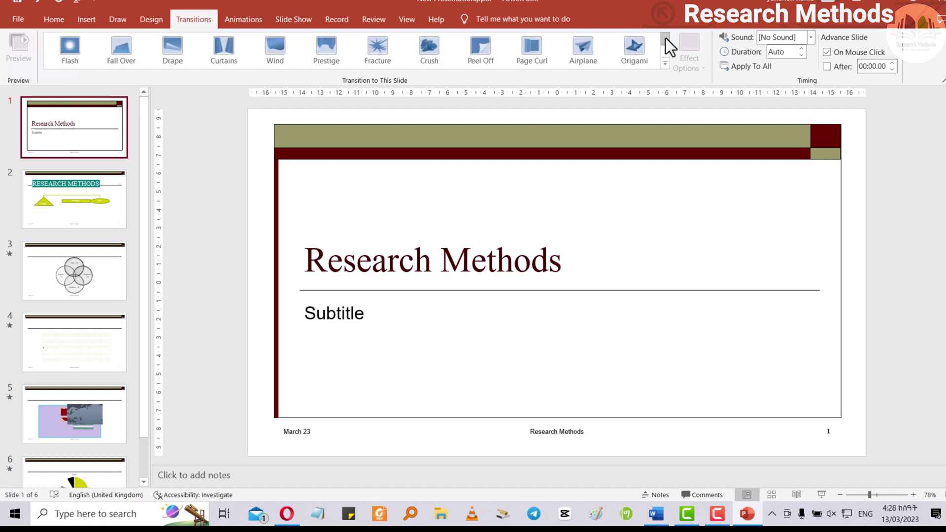
click(667, 38)
click(665, 55)
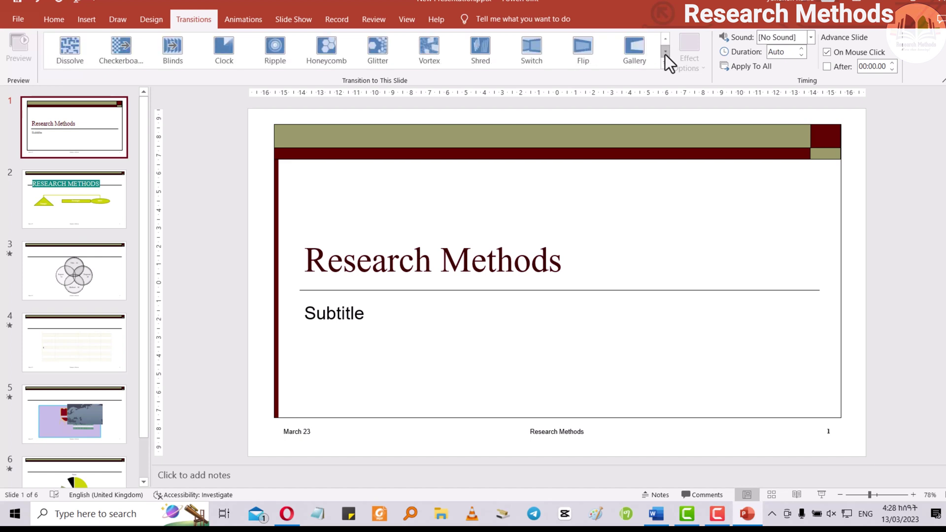
click(665, 42)
click(664, 42)
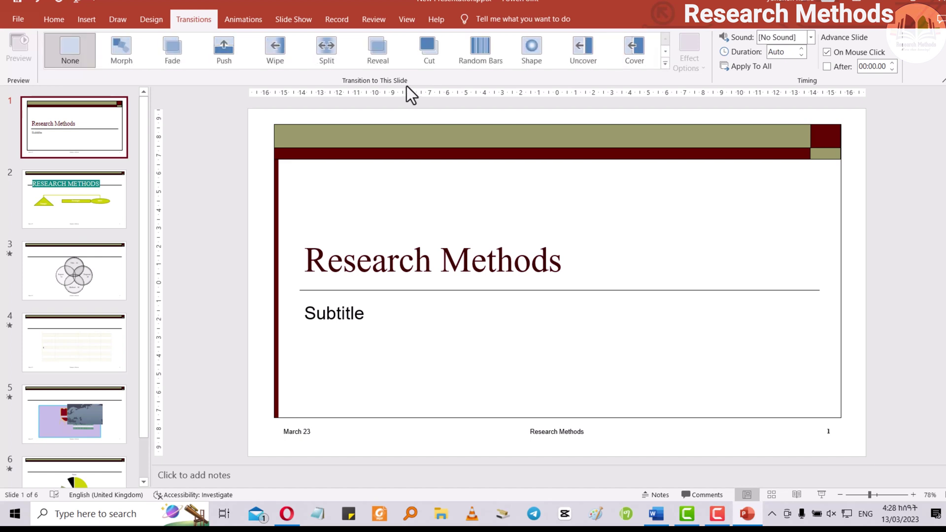
- After trying Split and Wipe, give the title slide a Push transition from the right
click(327, 45)
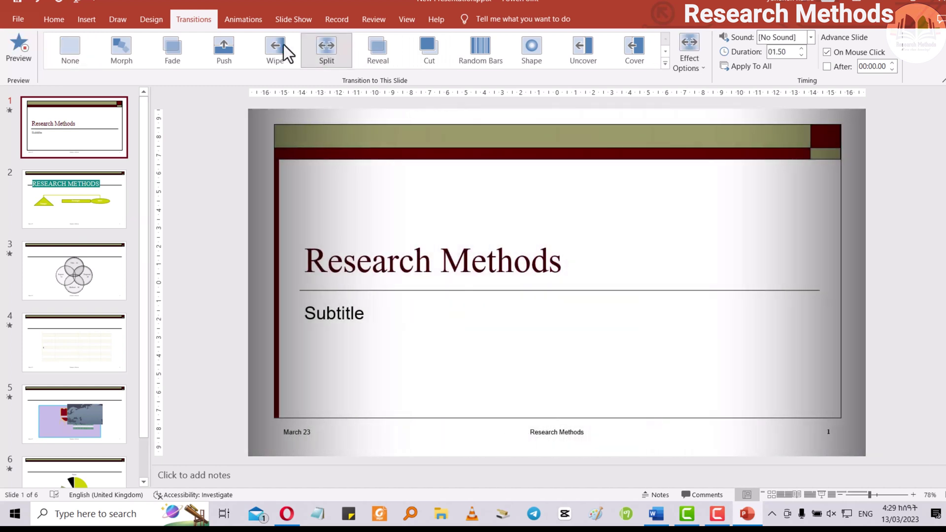
click(272, 43)
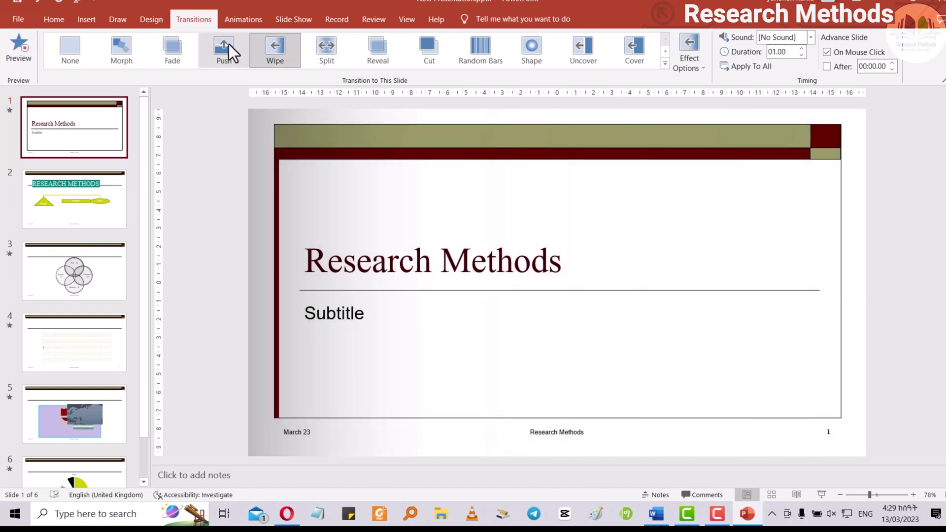
click(228, 44)
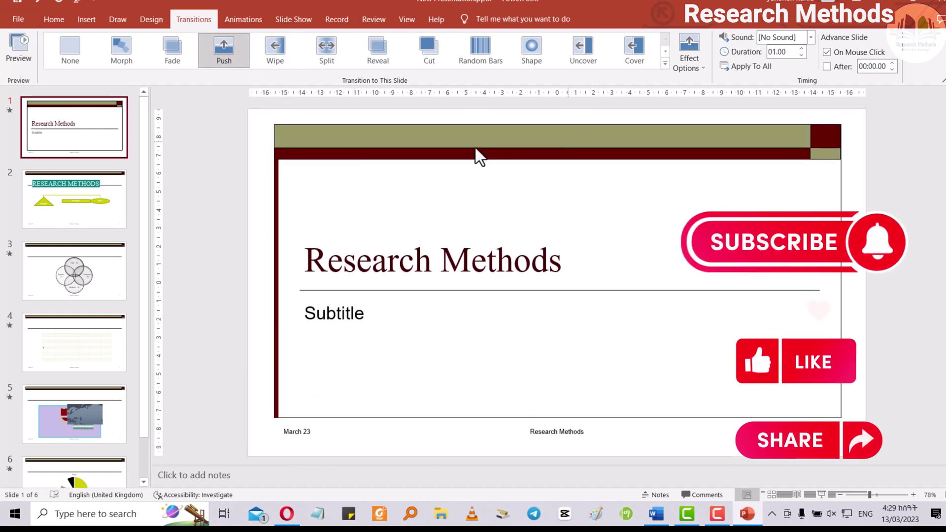
click(705, 73)
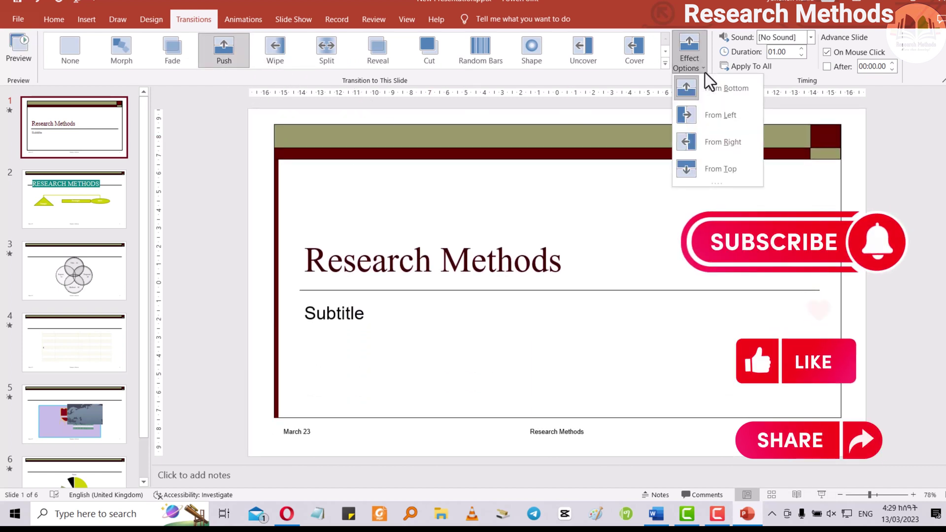
click(700, 144)
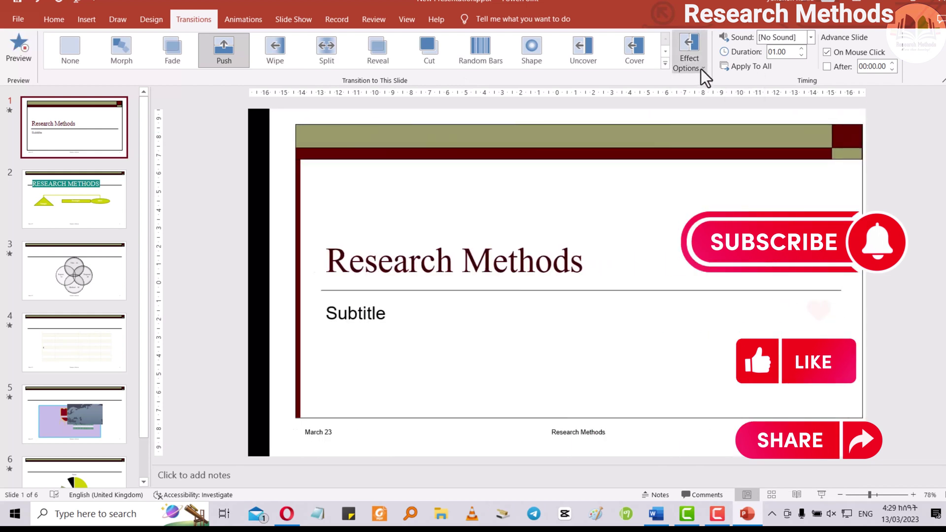
- Apply the Push transition to all slides and play the slide show to watch it
click(701, 69)
click(398, 122)
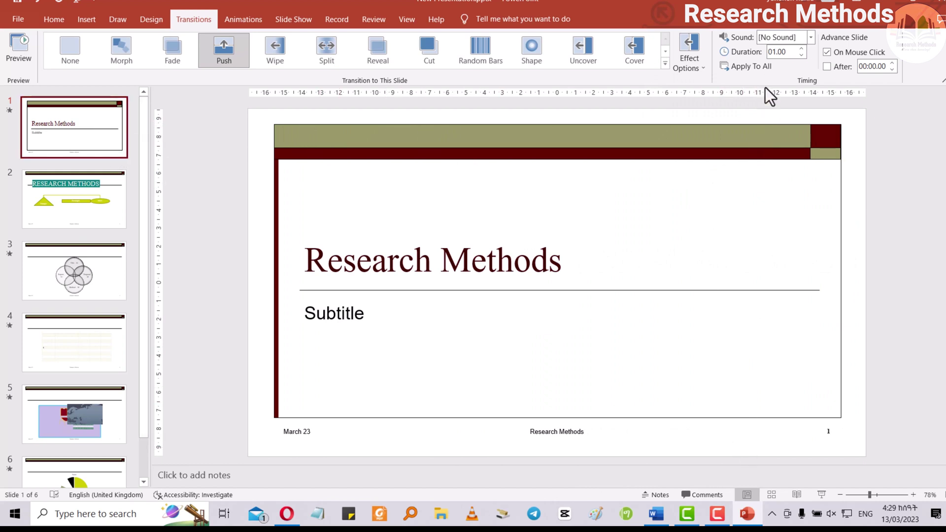
click(757, 70)
click(819, 496)
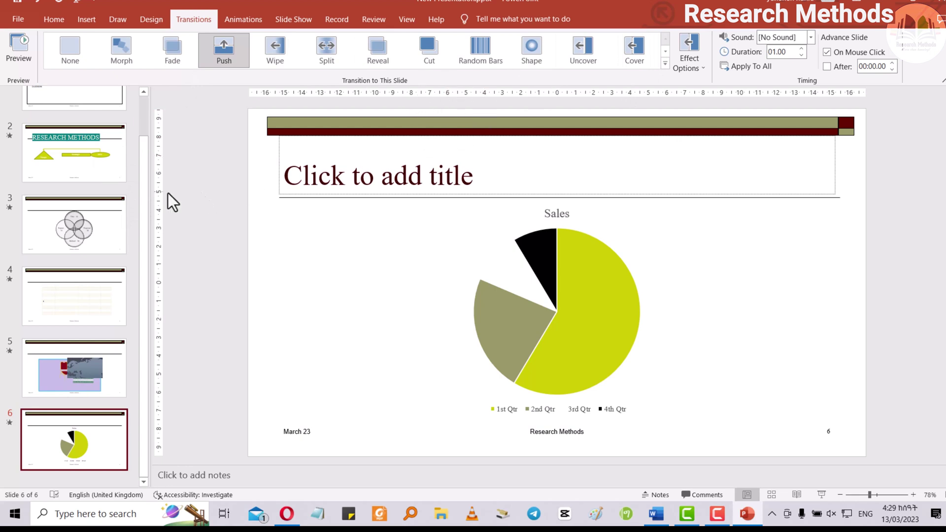
scroll(89, 282, up, 2)
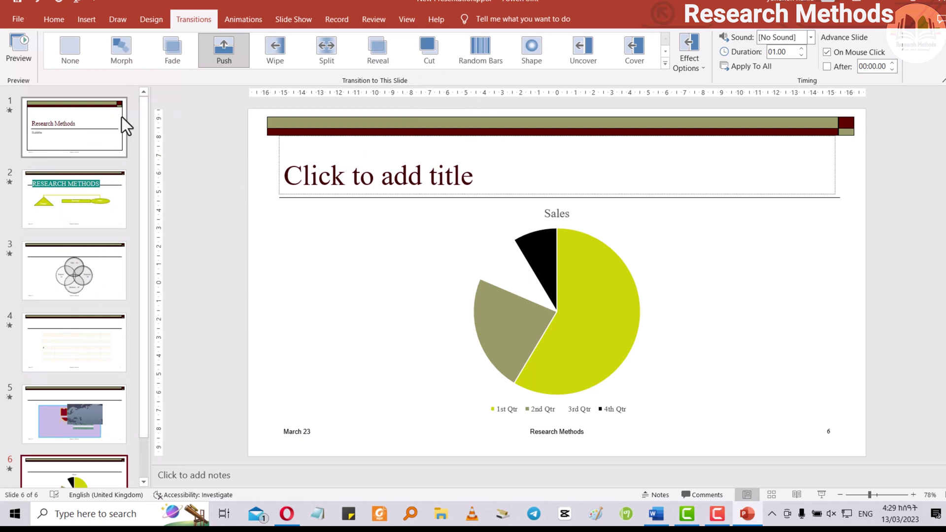
- Preview Random Bars, Cut, Reveal, Glitter, Honeycomb and Checkerboard, then give slide 6 Fade and view slide 2
click(489, 47)
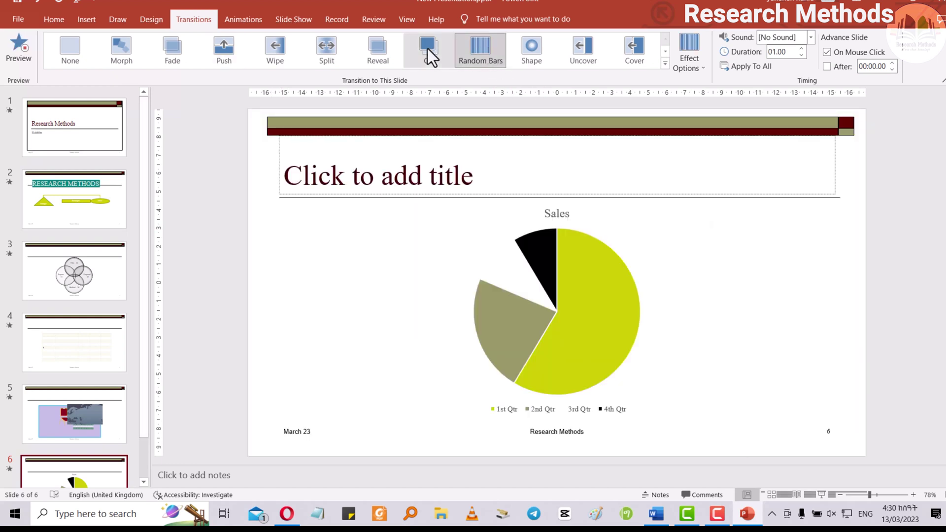
click(428, 48)
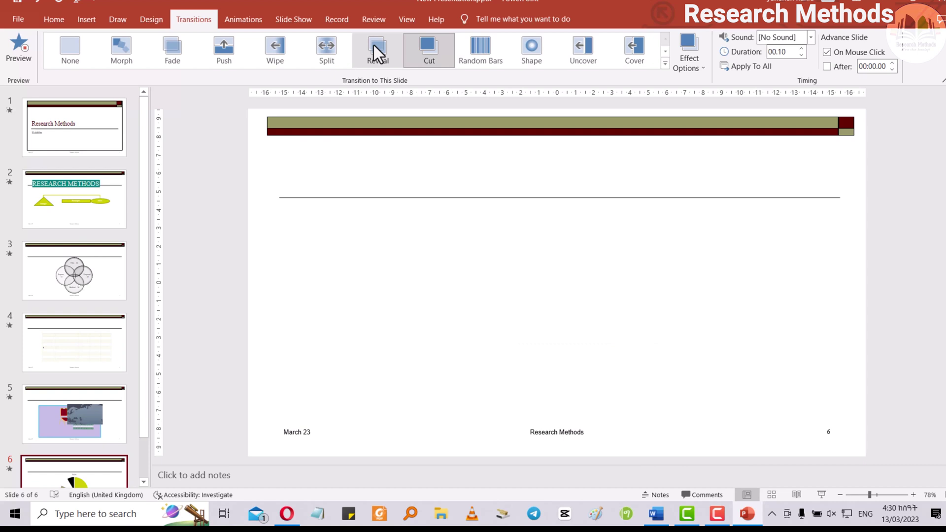
click(374, 45)
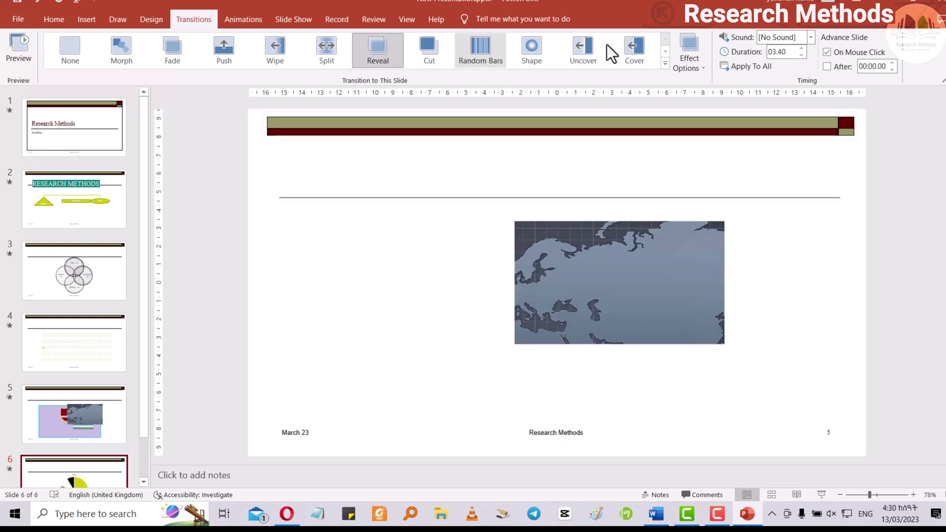
click(666, 53)
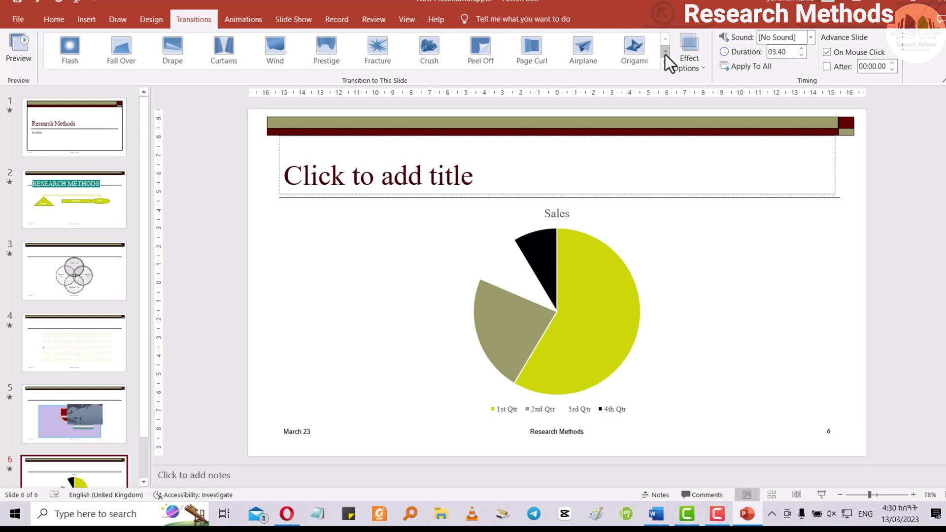
click(665, 52)
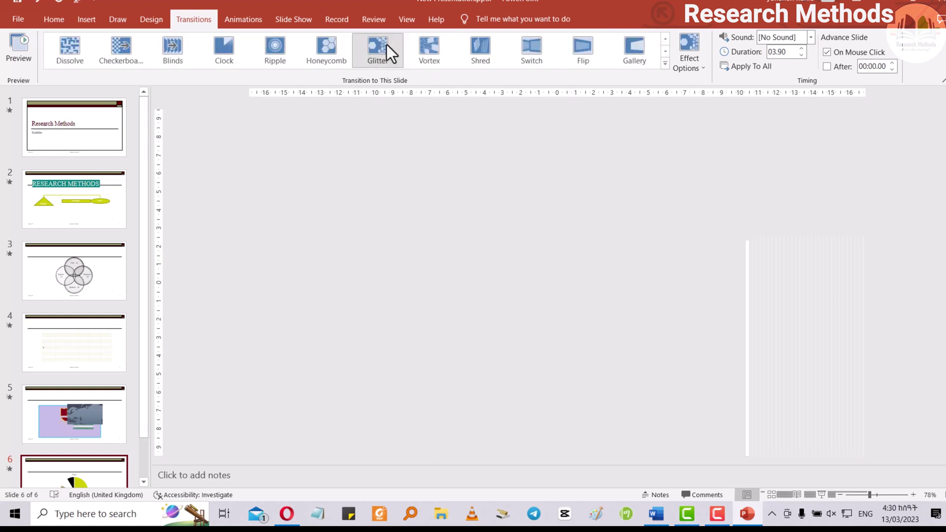
click(384, 45)
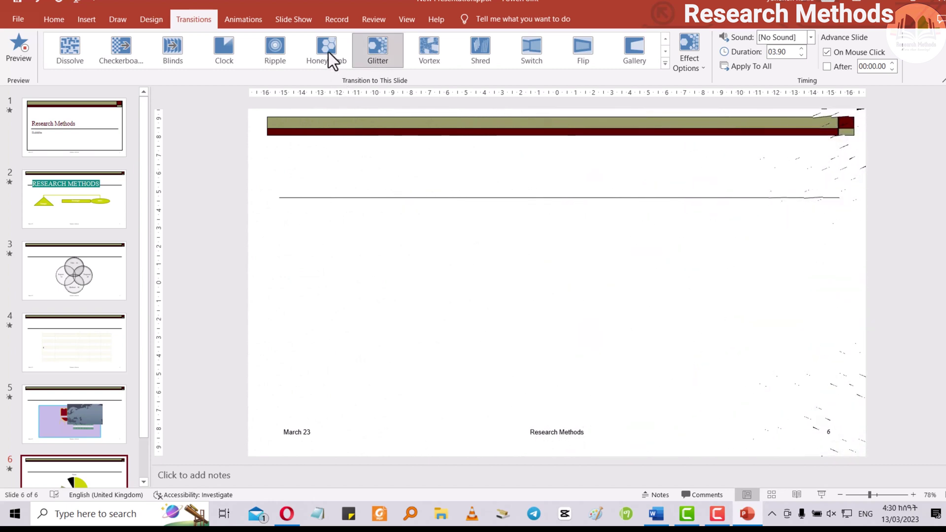
click(329, 52)
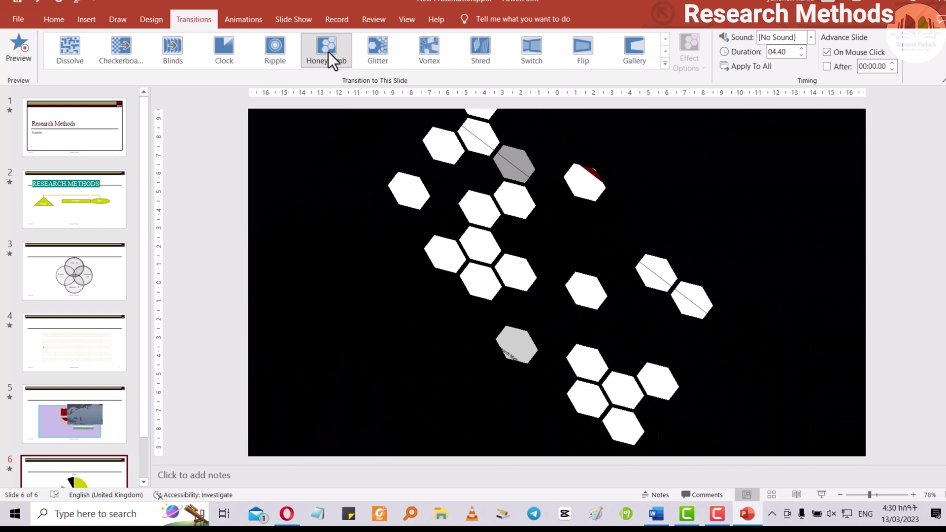
click(120, 46)
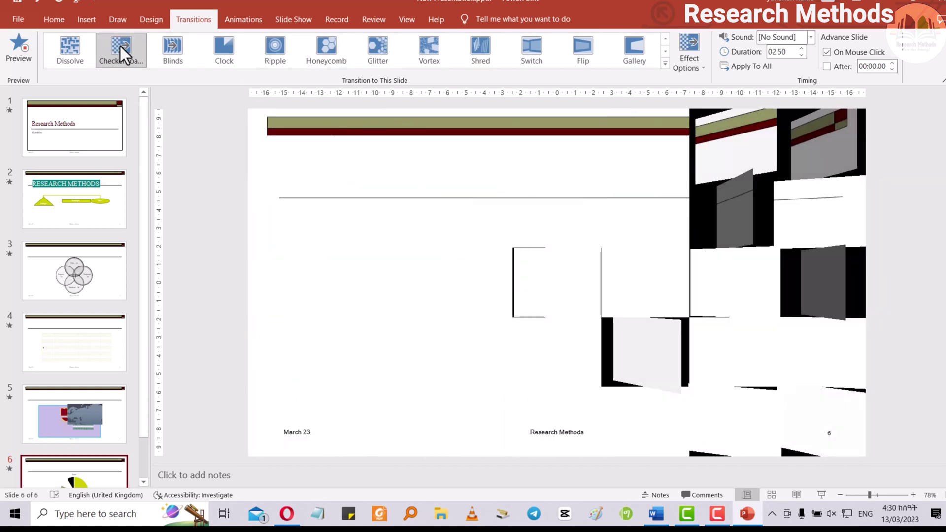
click(666, 38)
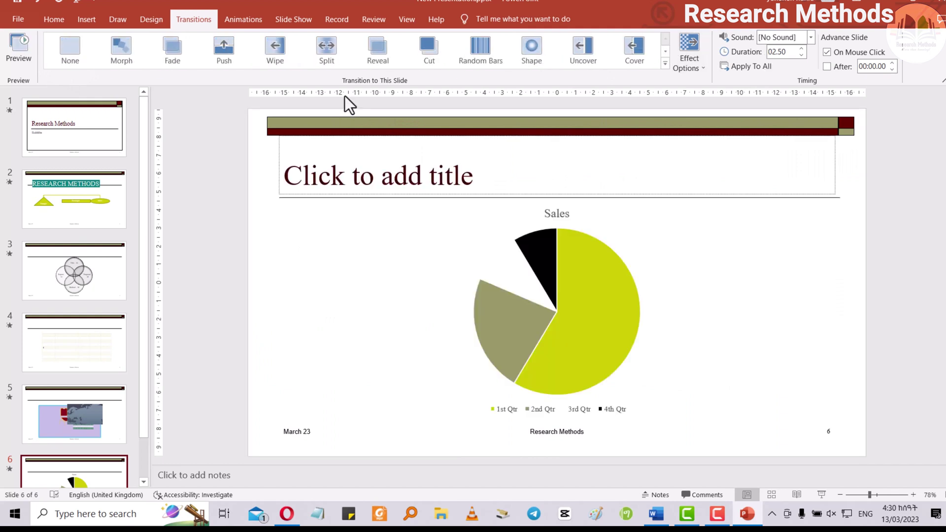
click(172, 50)
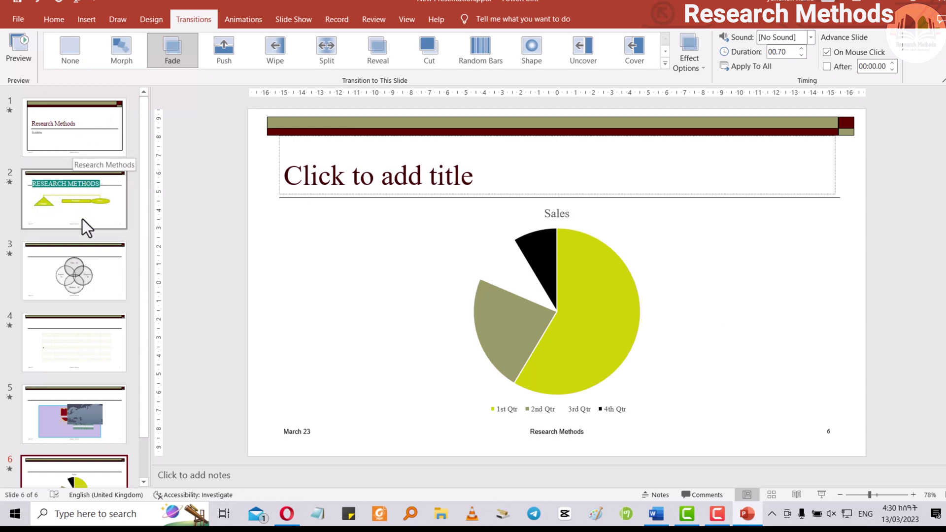
click(77, 193)
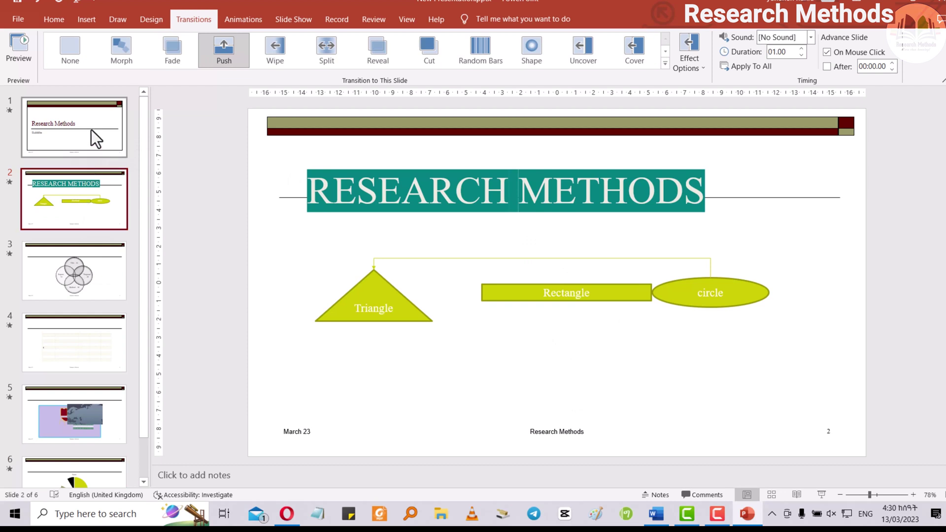
- Select the whole Research Methods title box on slide 1 and show the animation effects
click(92, 130)
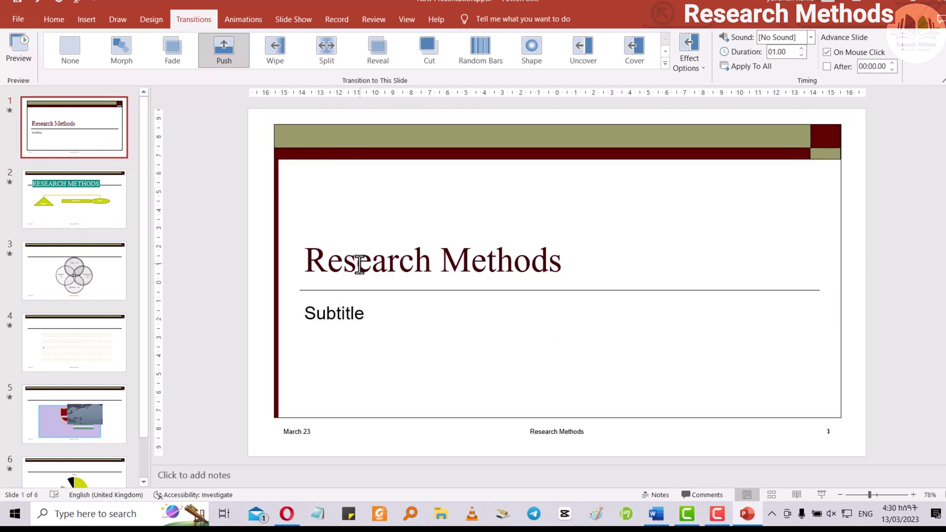
click(357, 263)
click(382, 180)
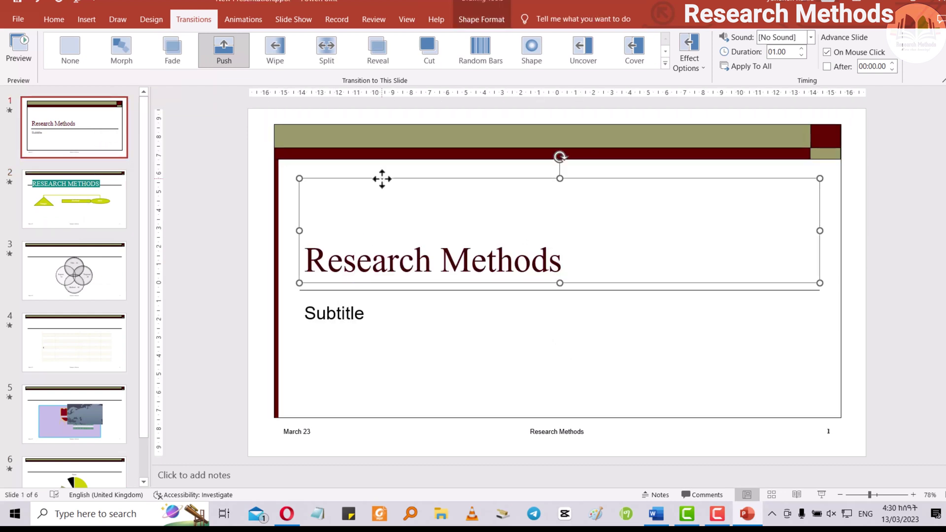
click(238, 23)
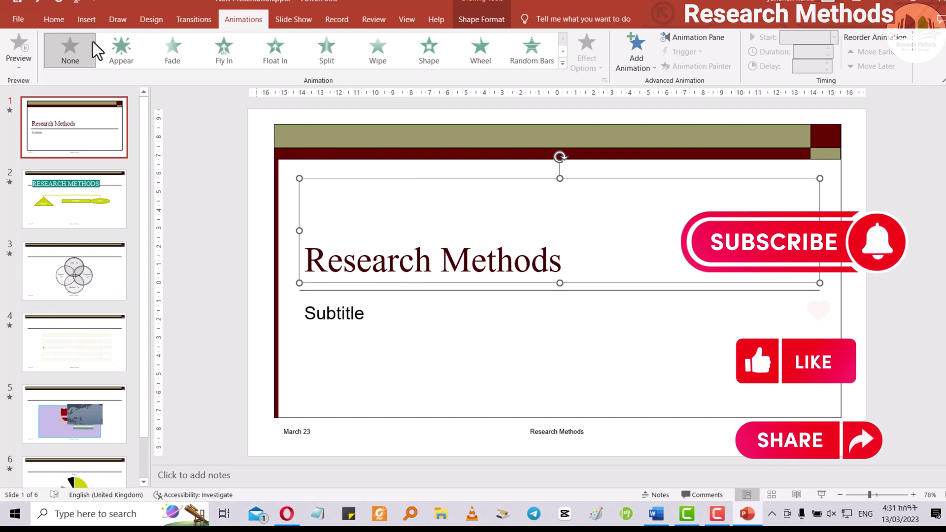
- Try Appear, Fade, Fly In, Split and Float In on the title, setting Float In downward as one object
click(125, 48)
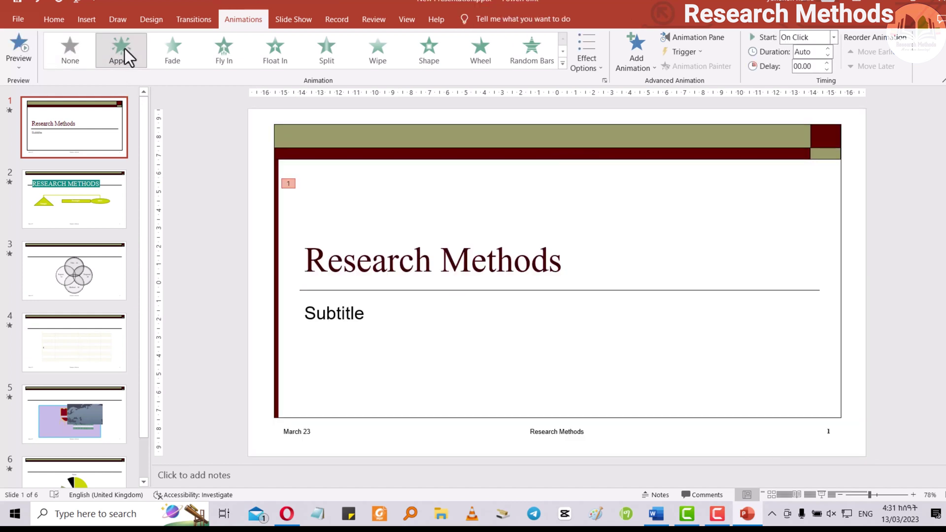
click(188, 54)
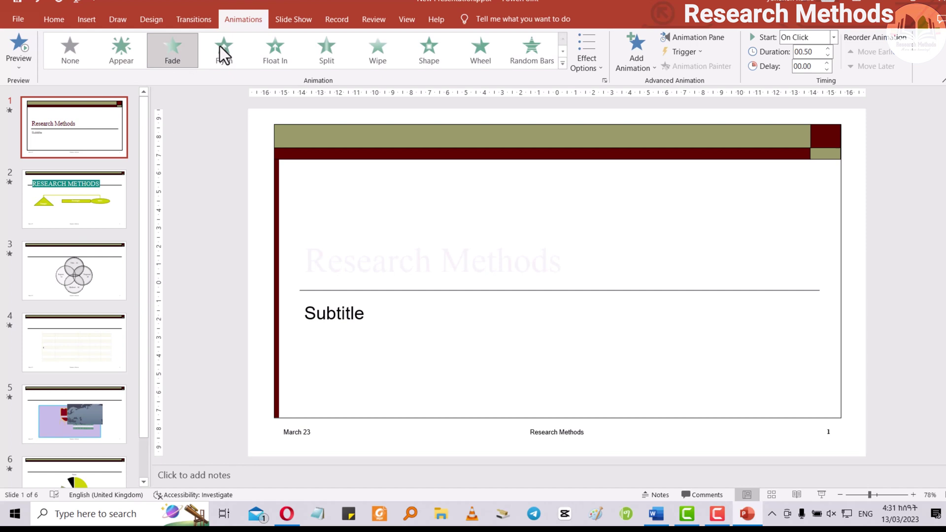
click(227, 46)
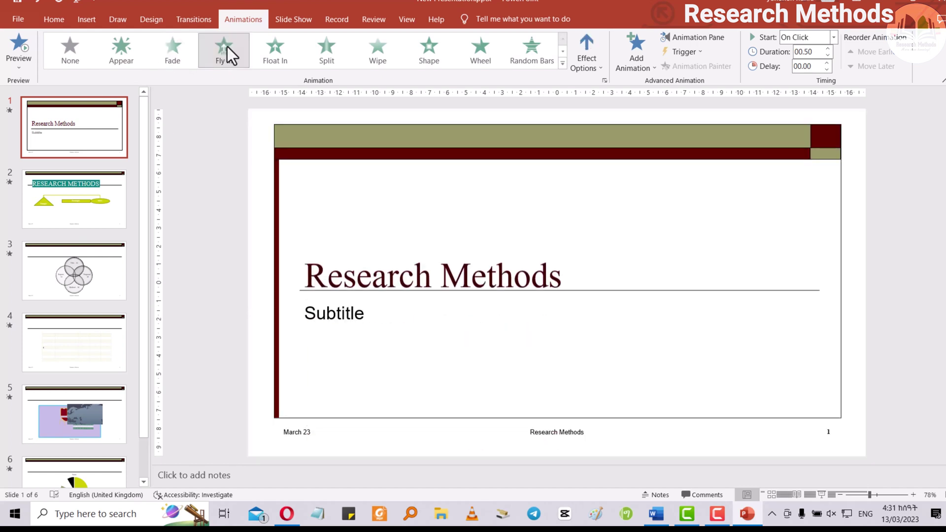
click(271, 46)
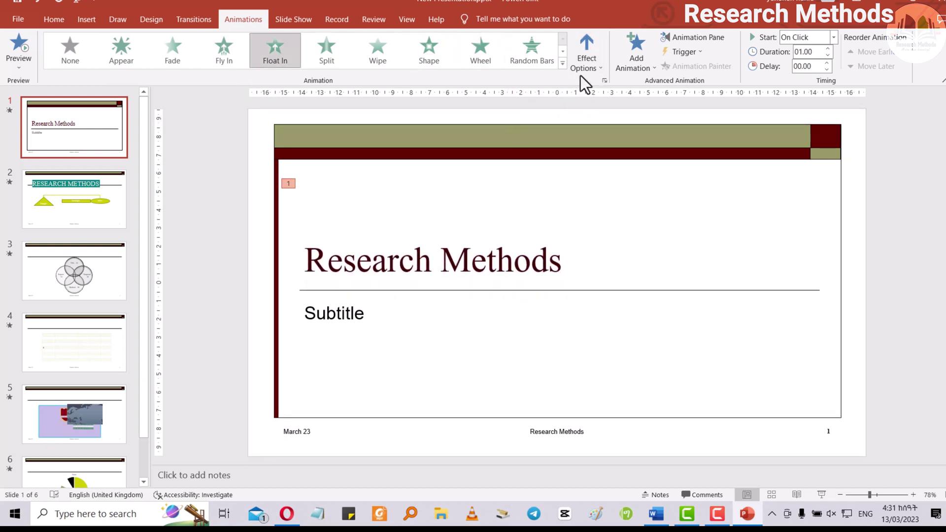
click(332, 48)
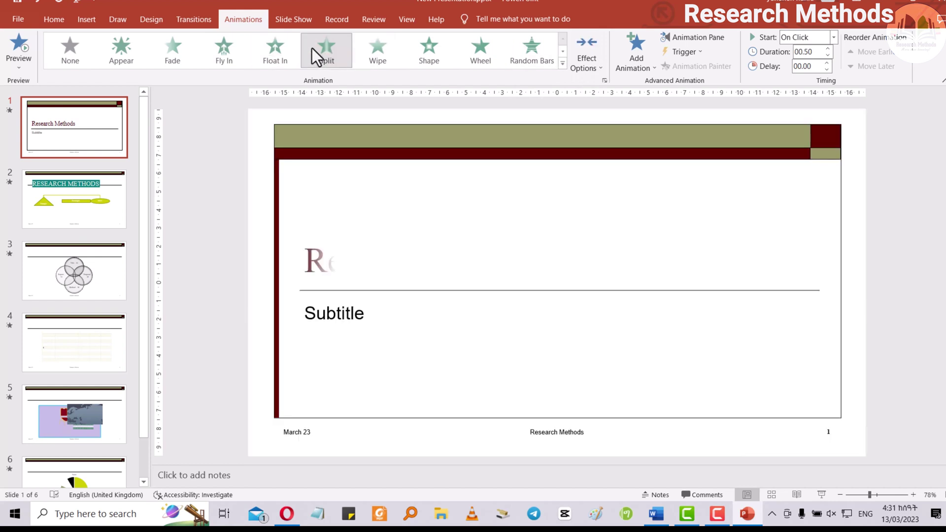
click(284, 47)
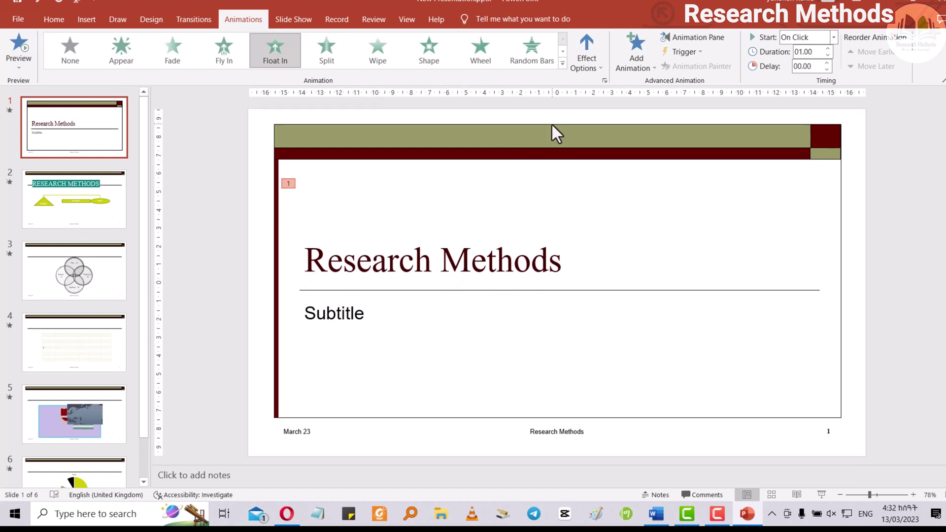
click(600, 68)
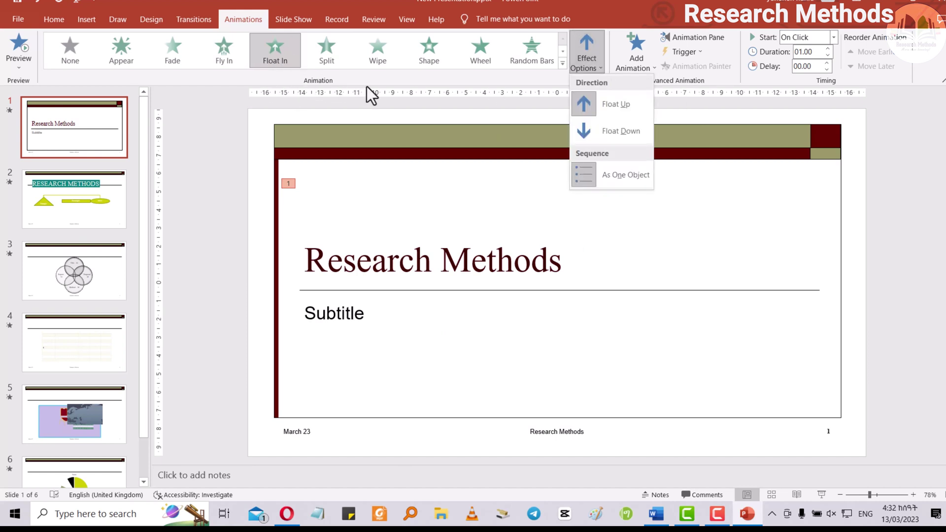
click(608, 131)
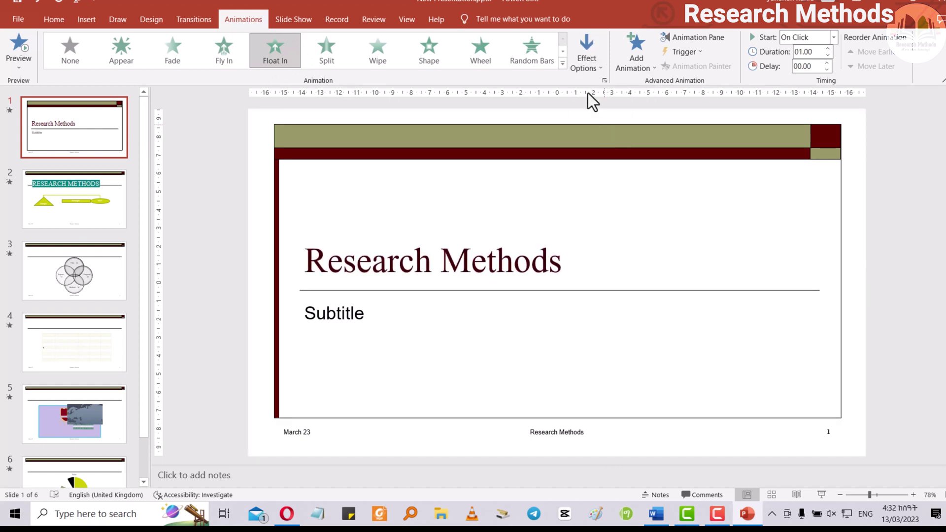
click(595, 62)
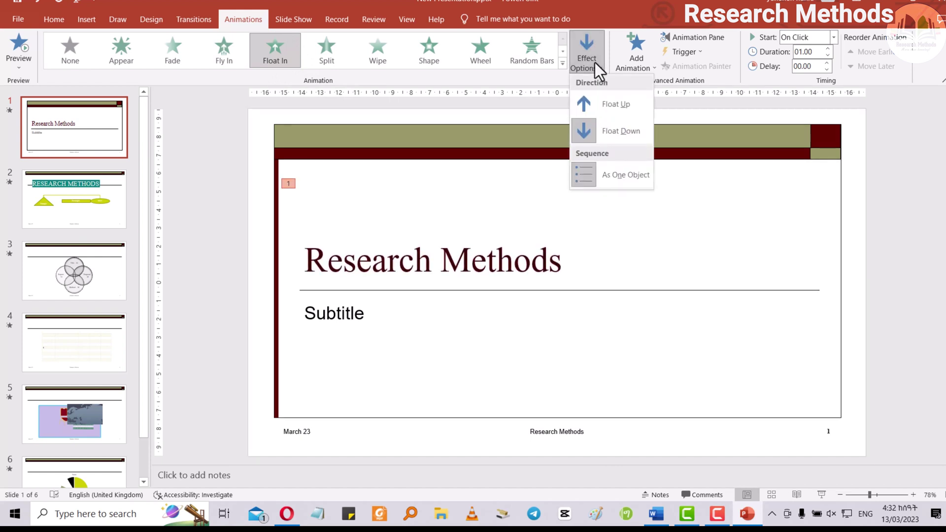
click(601, 171)
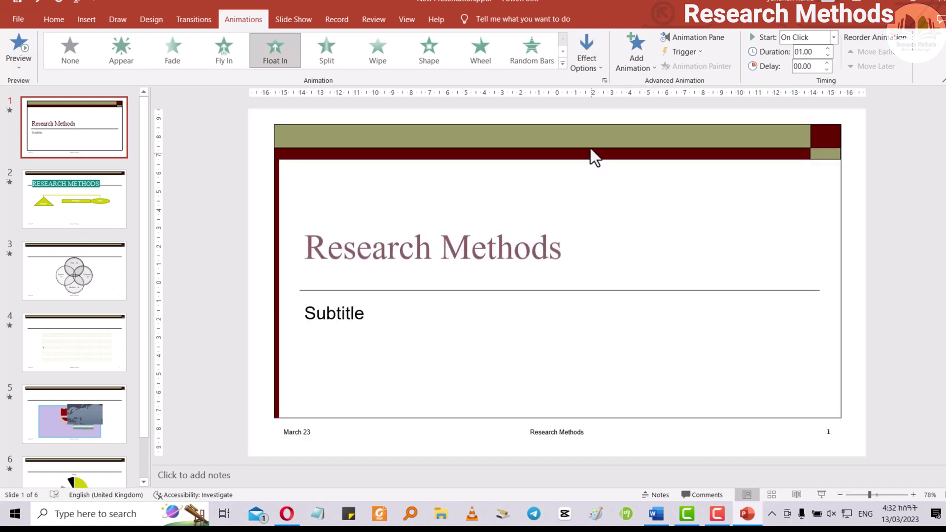
- Switch the title back to Fly In and set its direction to From Right
click(601, 68)
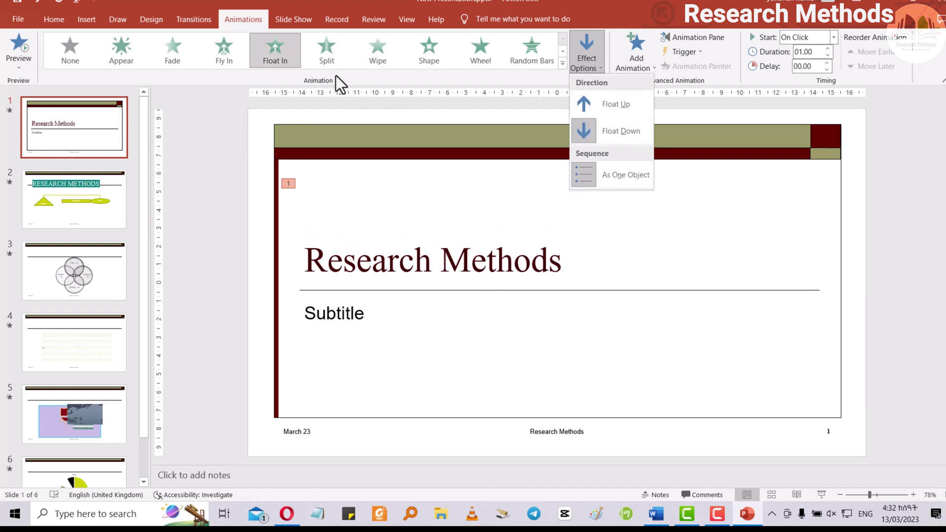
click(221, 50)
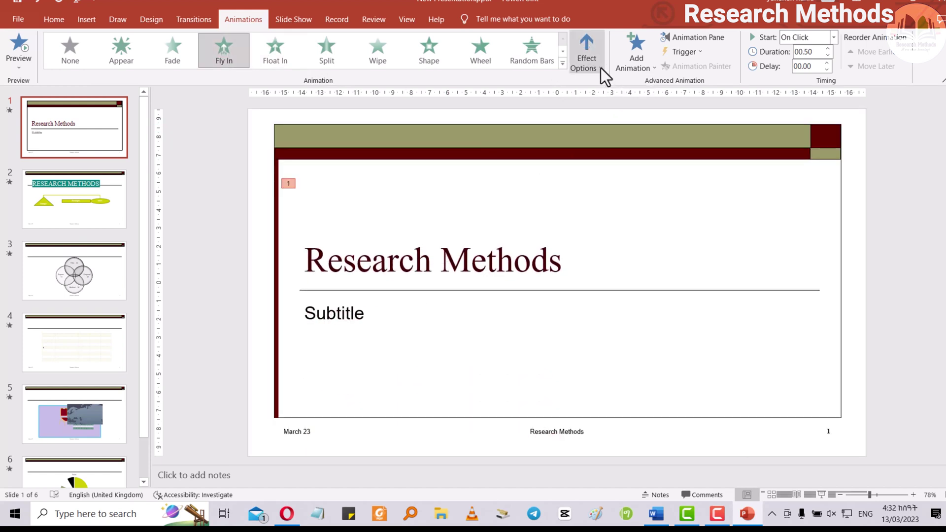
click(599, 68)
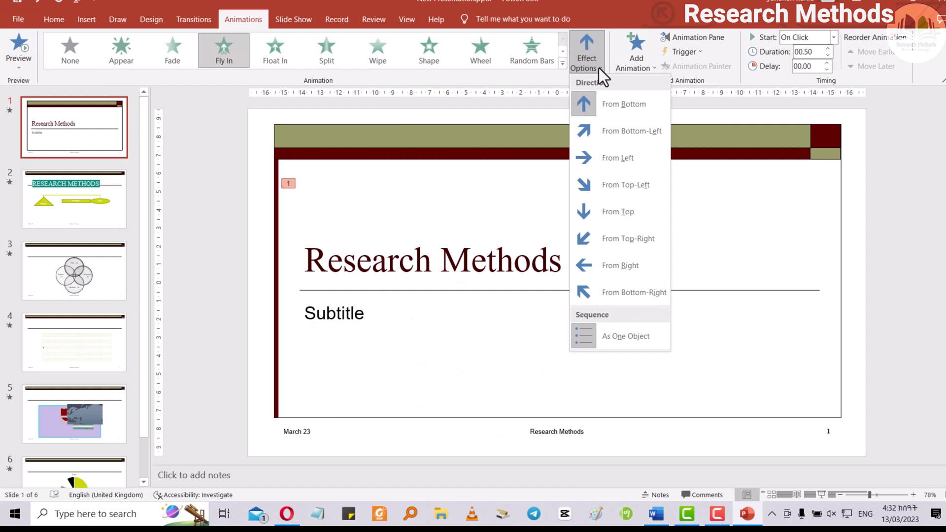
click(600, 130)
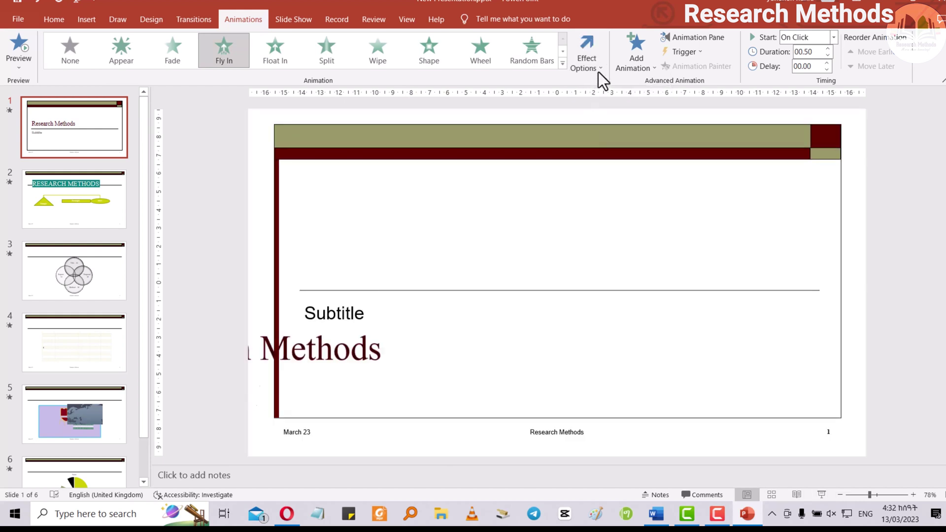
click(601, 66)
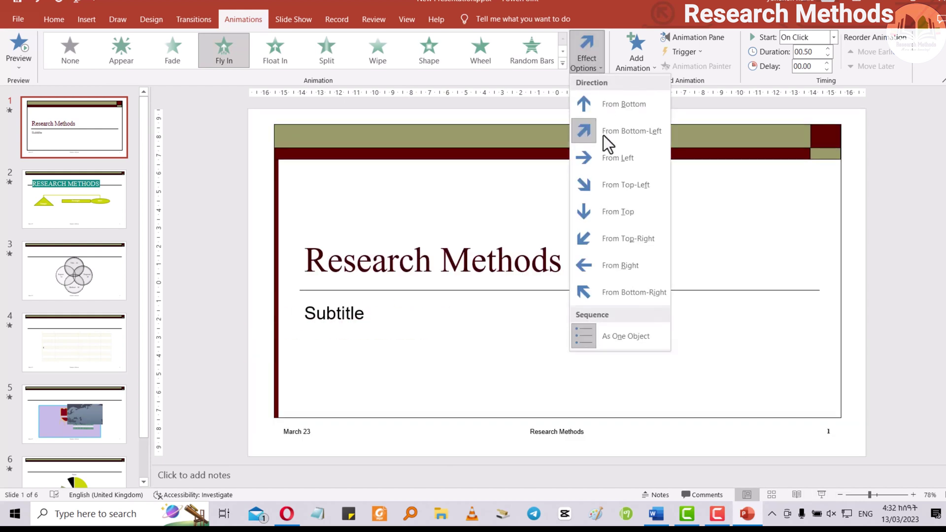
click(608, 183)
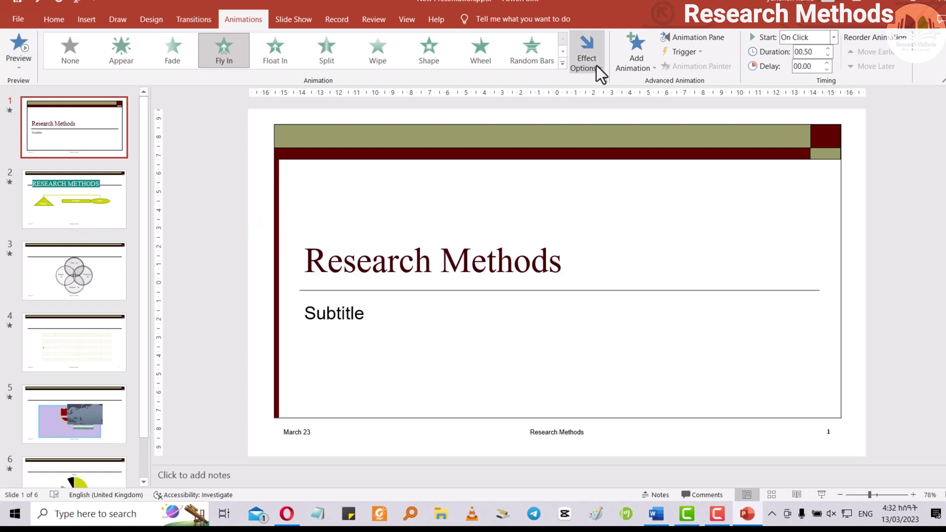
click(597, 66)
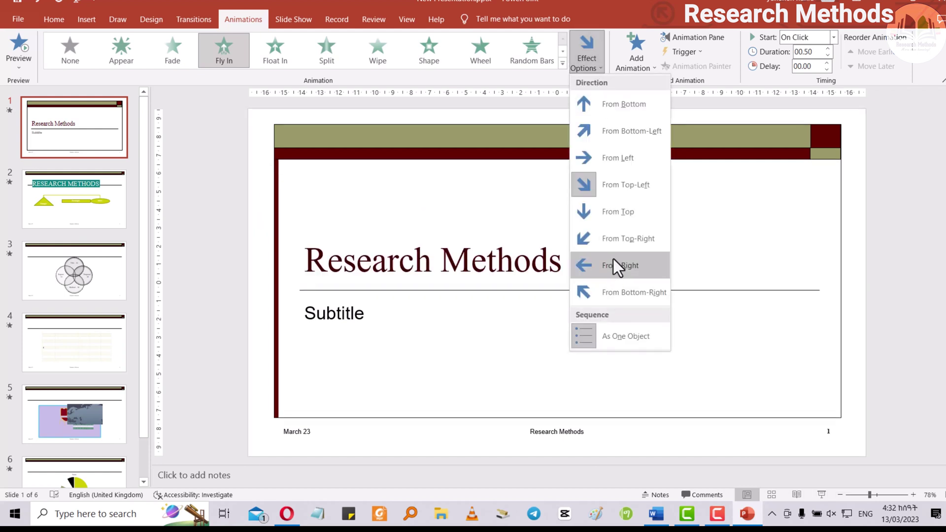
click(616, 266)
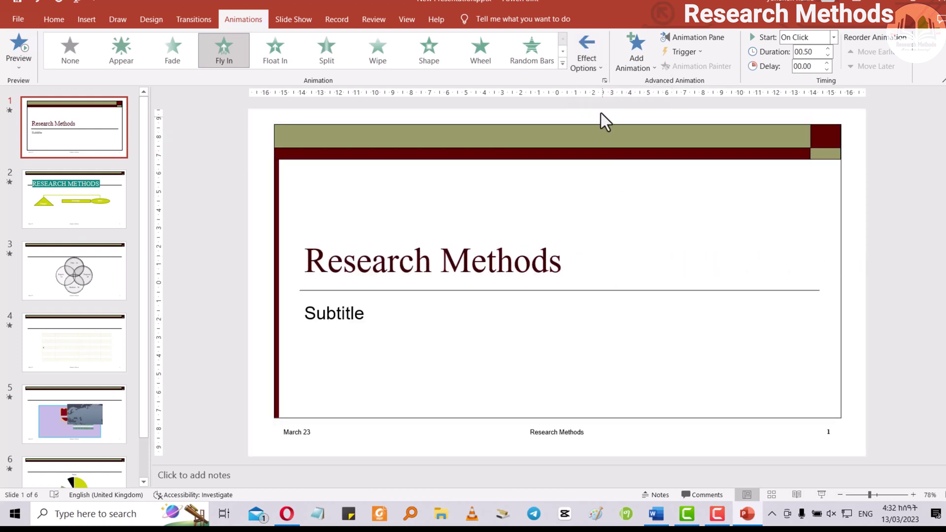
- On slide 2, select the elbow connector and give it a Wheel entrance animation
click(80, 211)
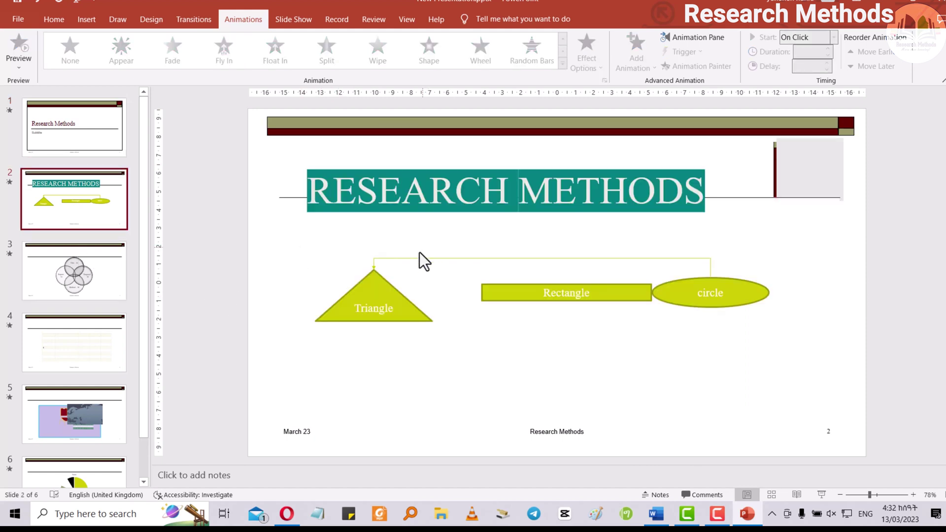
click(413, 258)
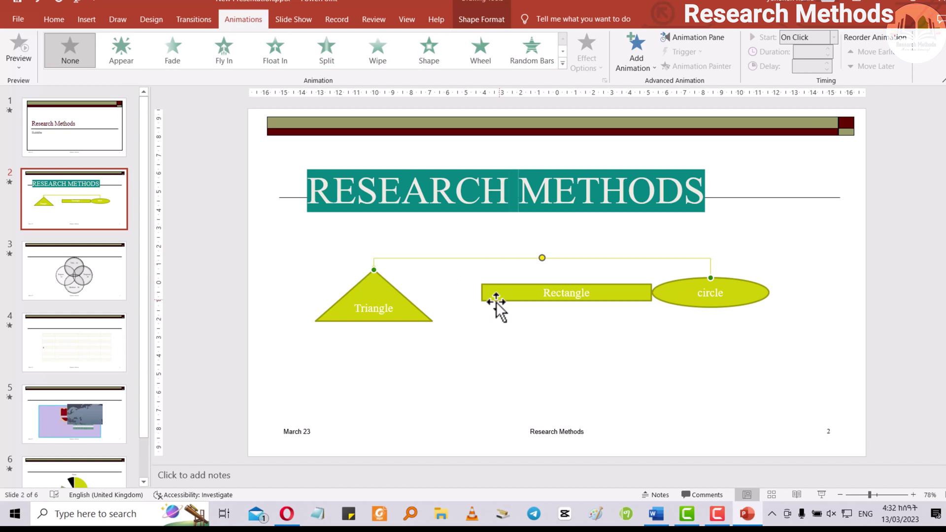
click(418, 314)
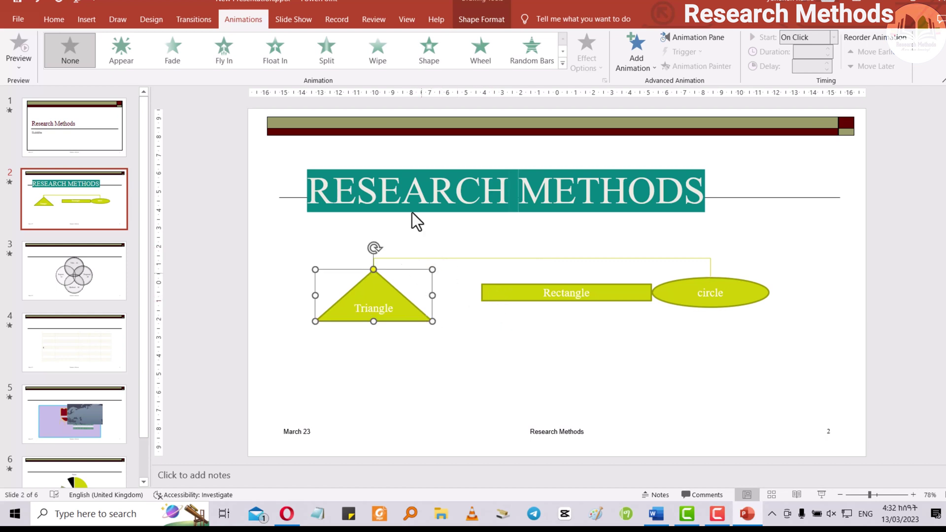
click(473, 260)
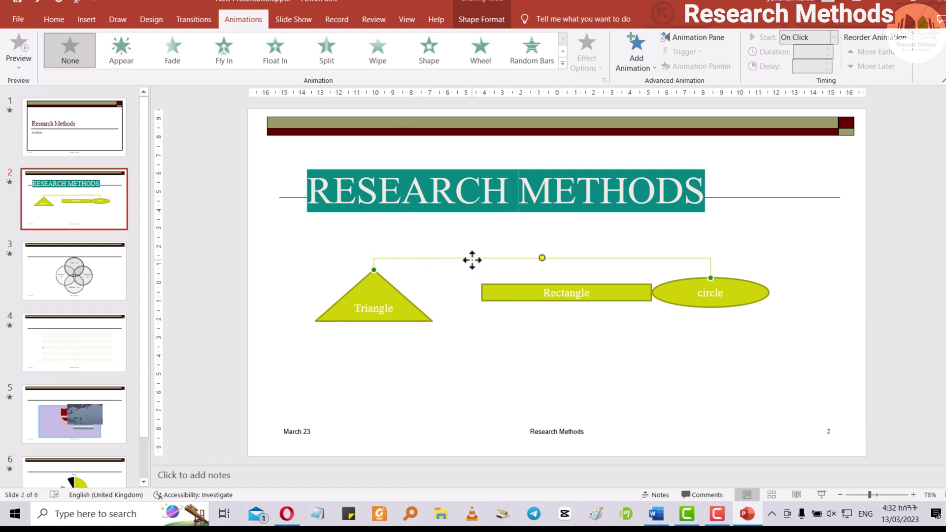
click(500, 300)
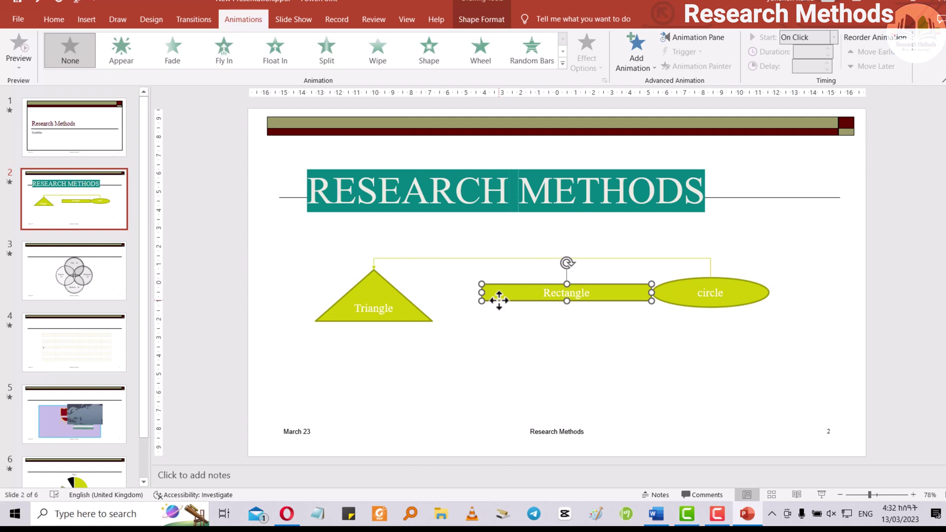
click(481, 257)
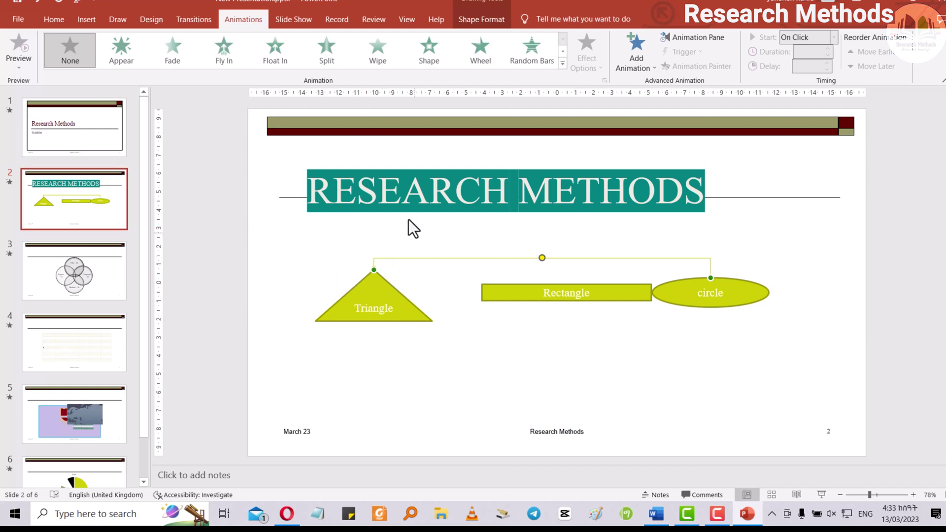
click(487, 42)
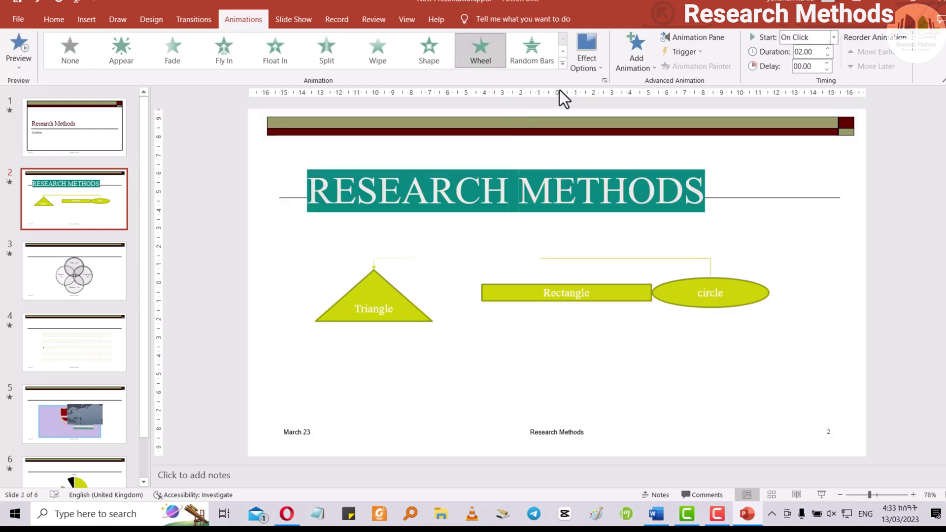
- Give the Rectangle a Random Bars entrance animation, then return to slide 1
click(515, 296)
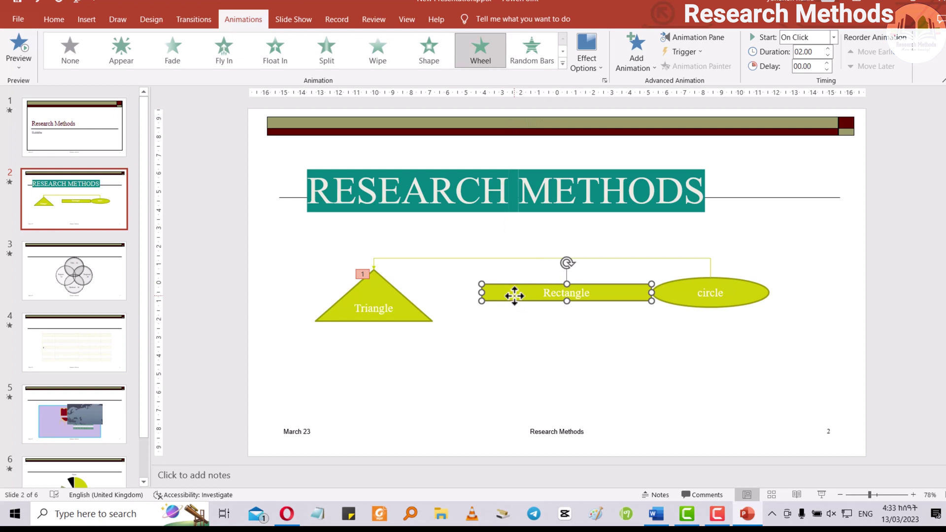
click(531, 50)
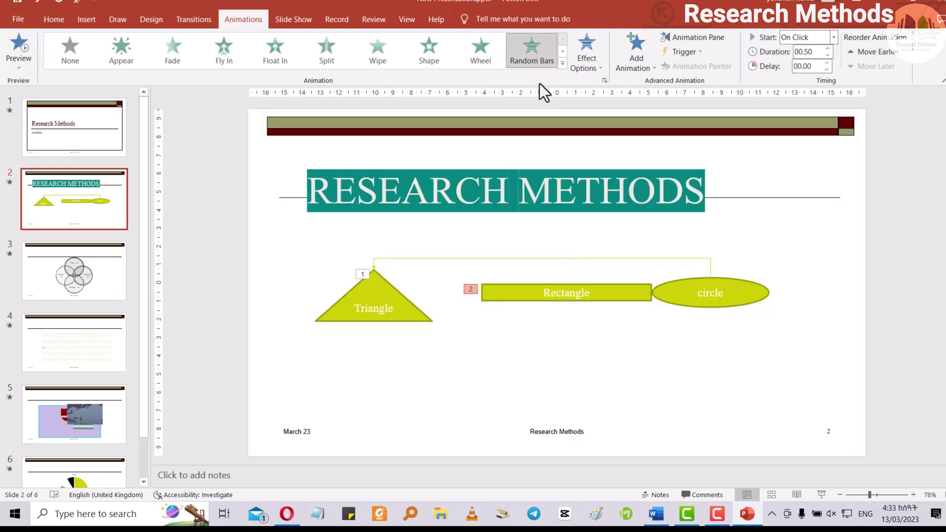
click(562, 50)
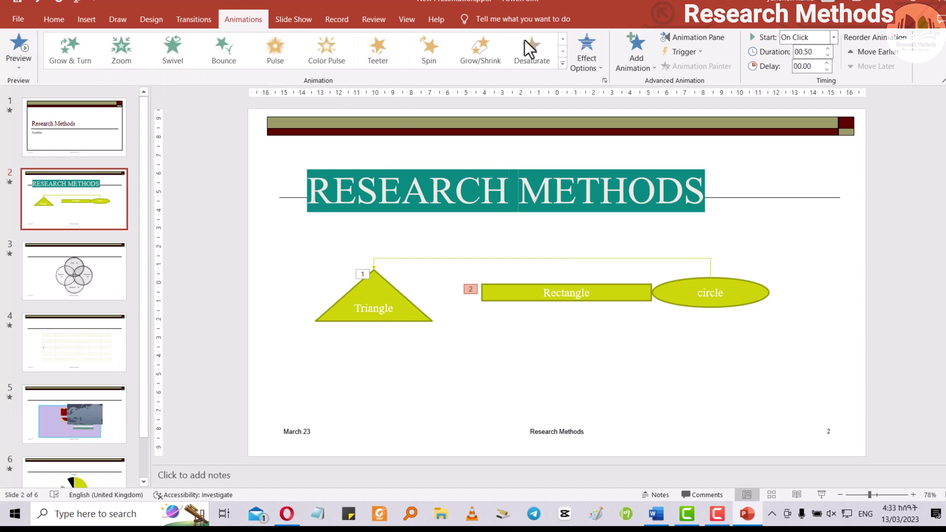
click(563, 39)
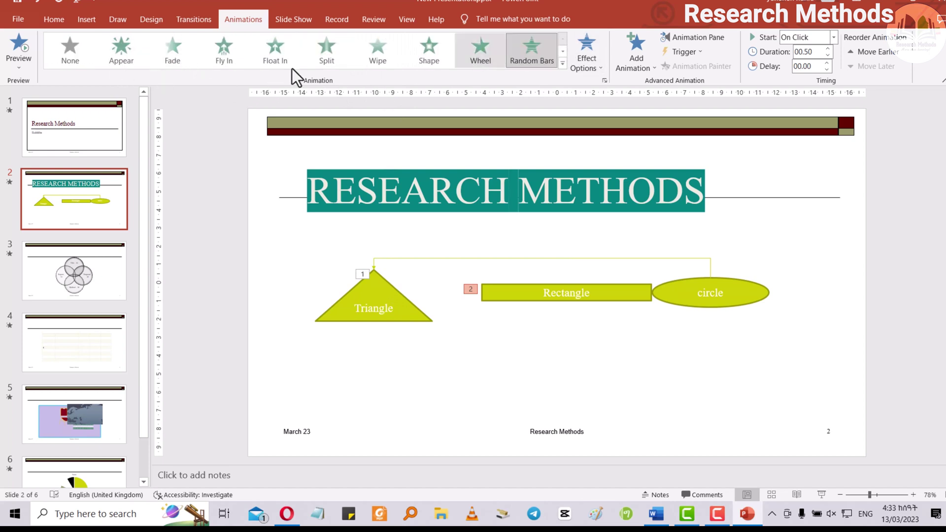
click(122, 51)
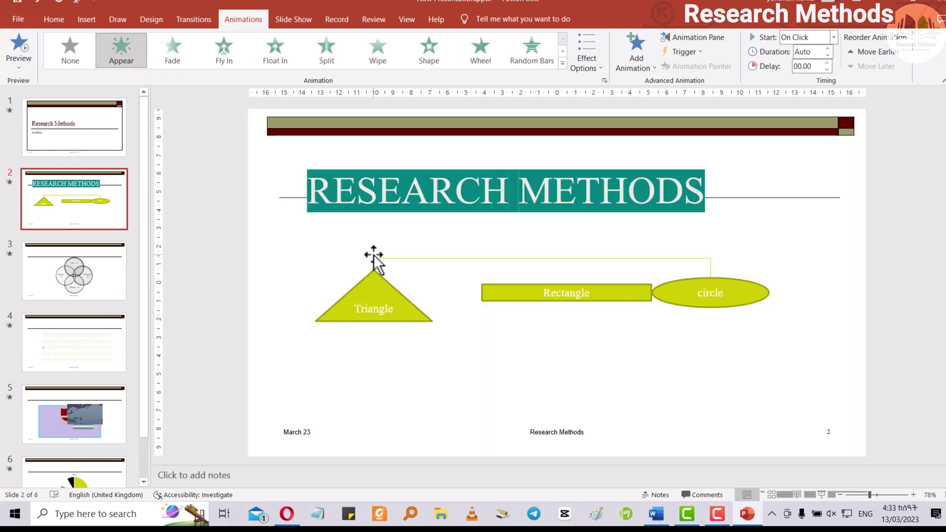
click(55, 110)
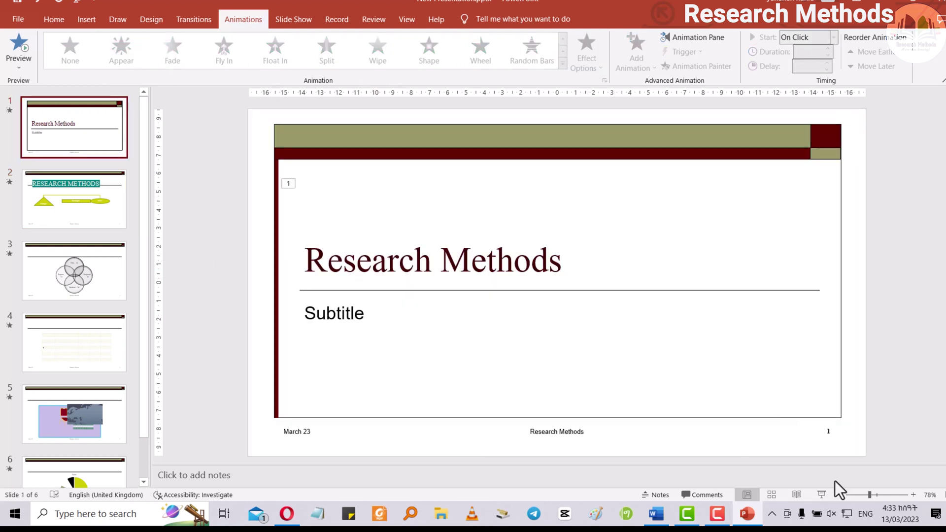
- Run the slide show from slide 1, stepping through the title, connector and Rectangle animations, then end it
click(823, 495)
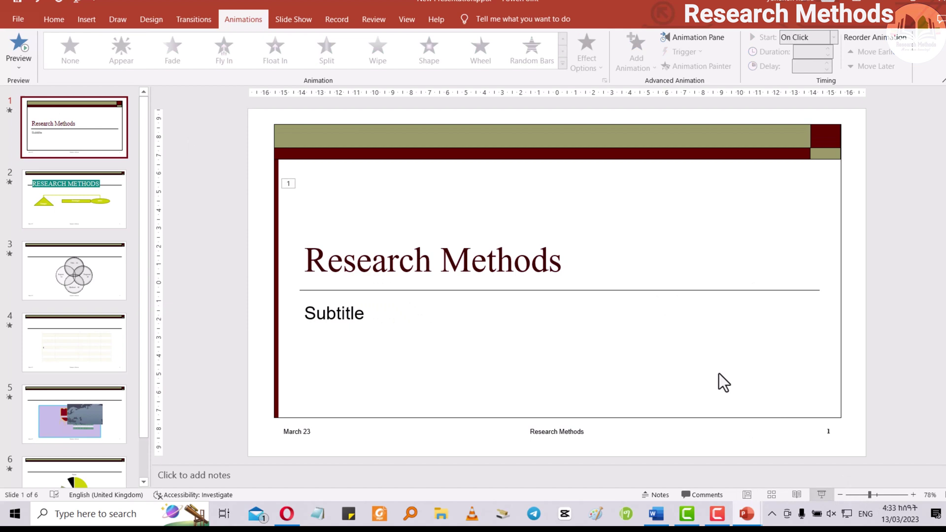
click(821, 495)
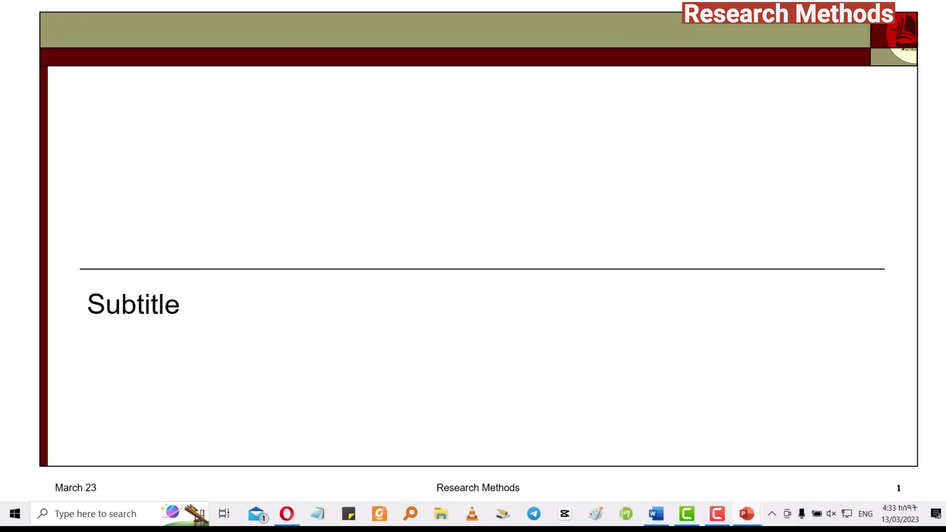
key(space)
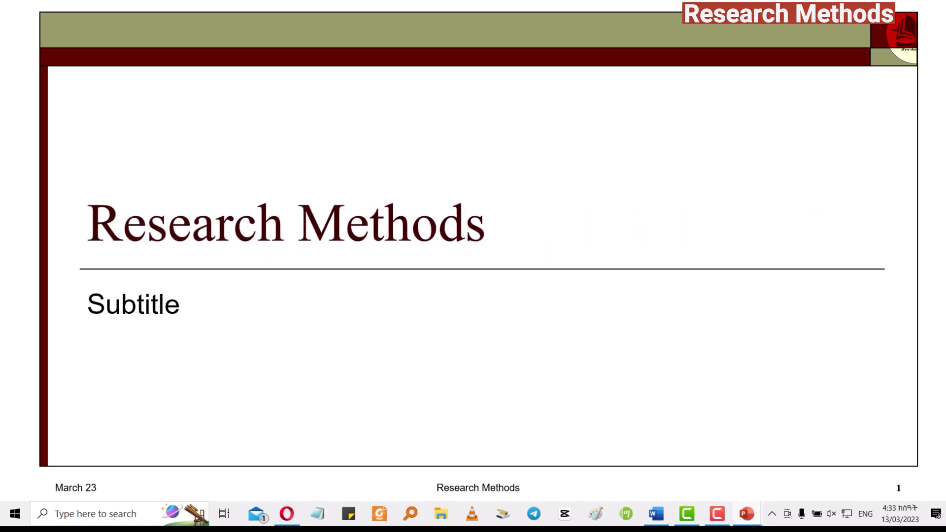
key(space)
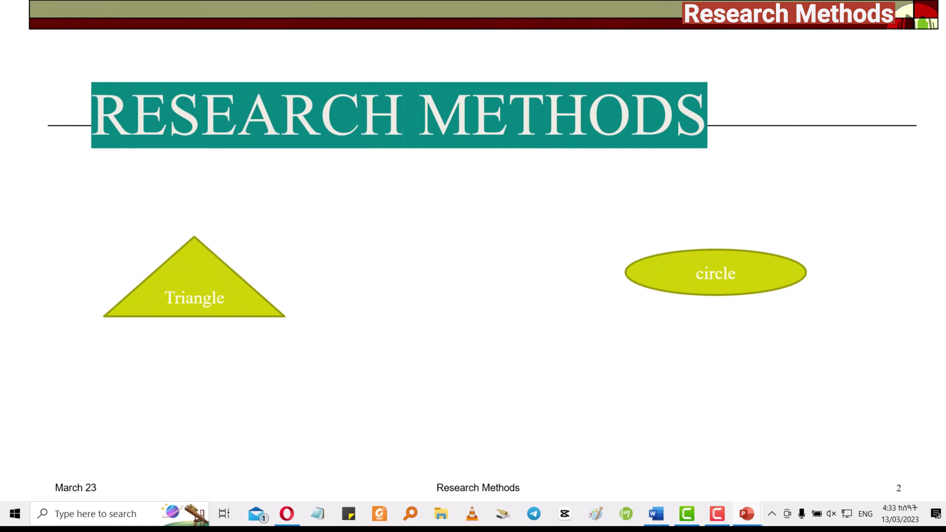
key(space)
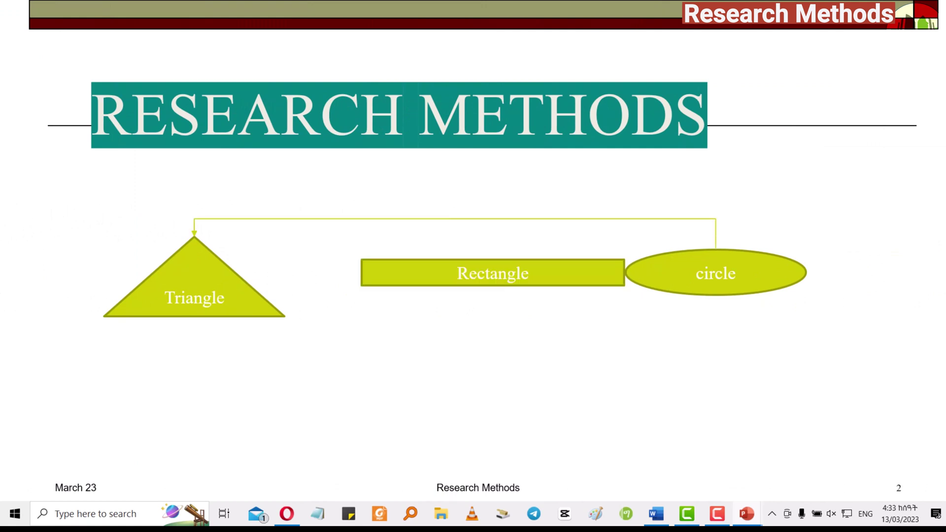
key(space)
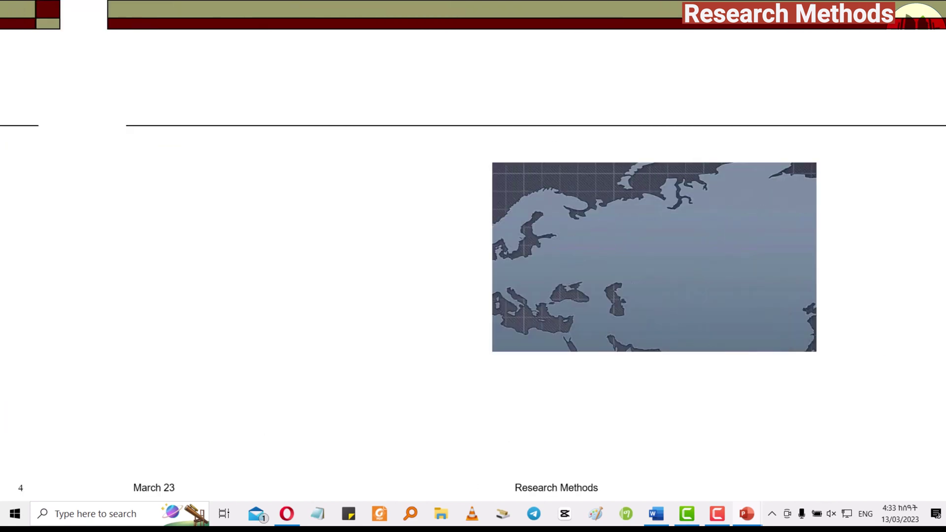
key(Escape)
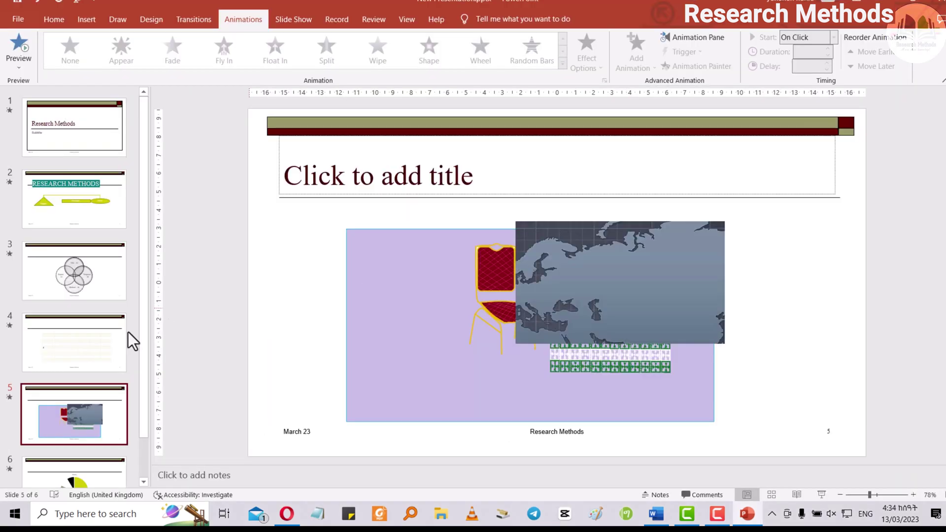
- Style slide 4's table with a black header row and first column and grey banded rows
click(72, 345)
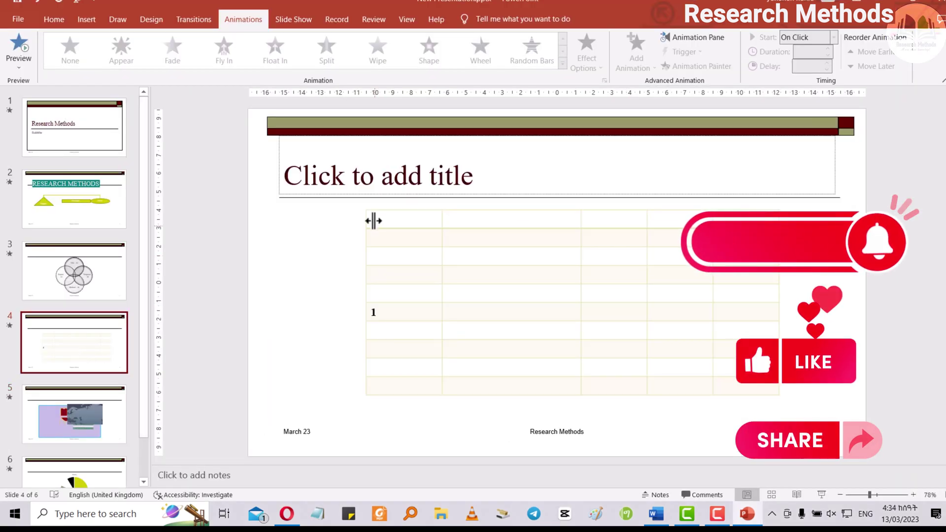
click(376, 213)
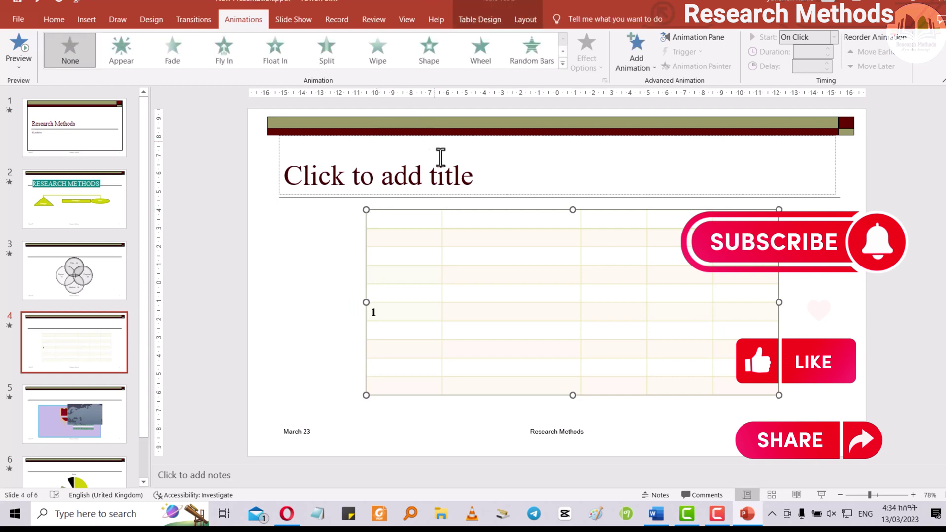
click(522, 18)
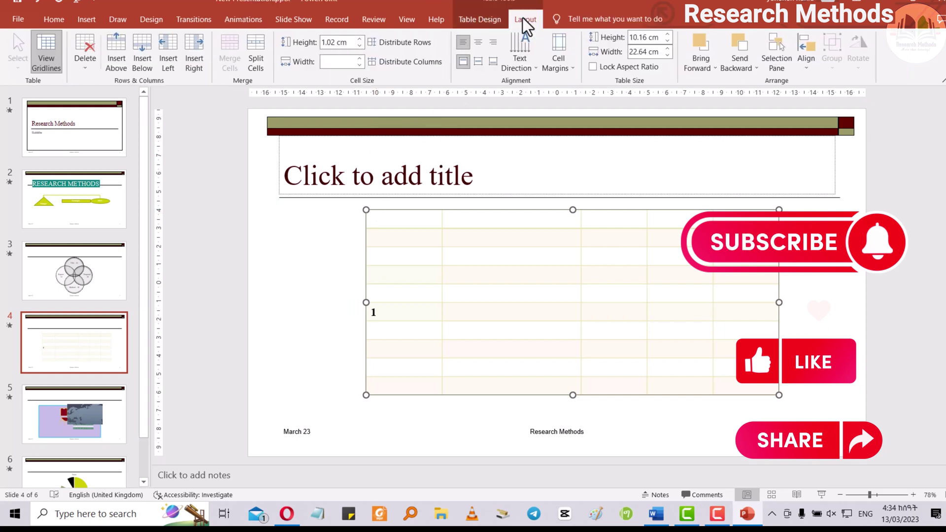
click(480, 20)
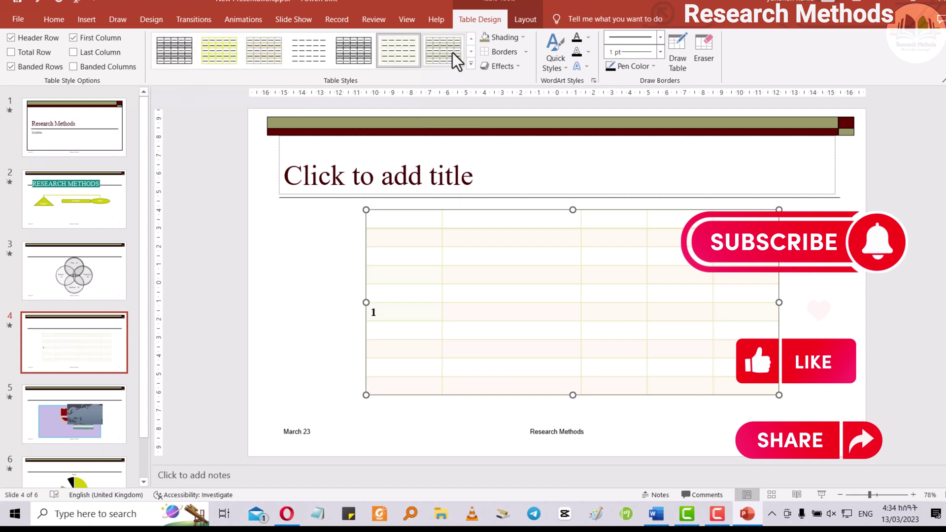
click(469, 53)
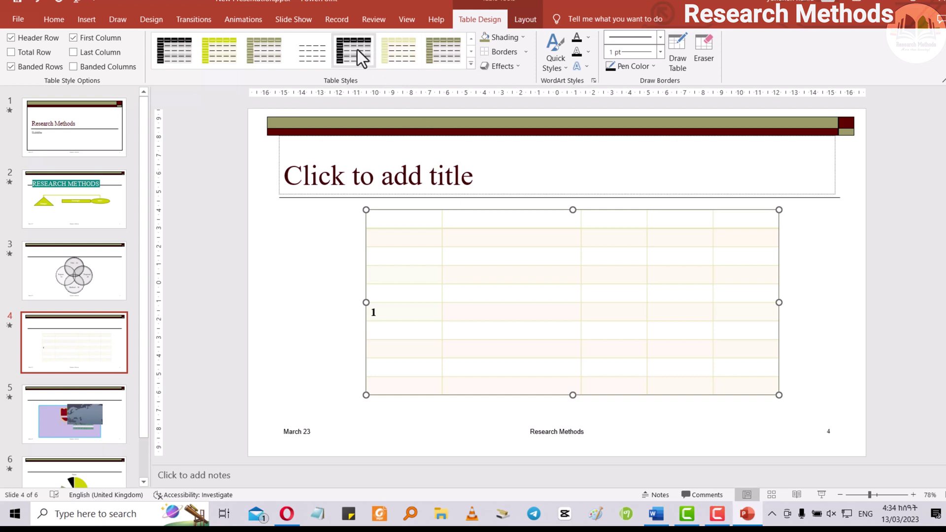
click(357, 49)
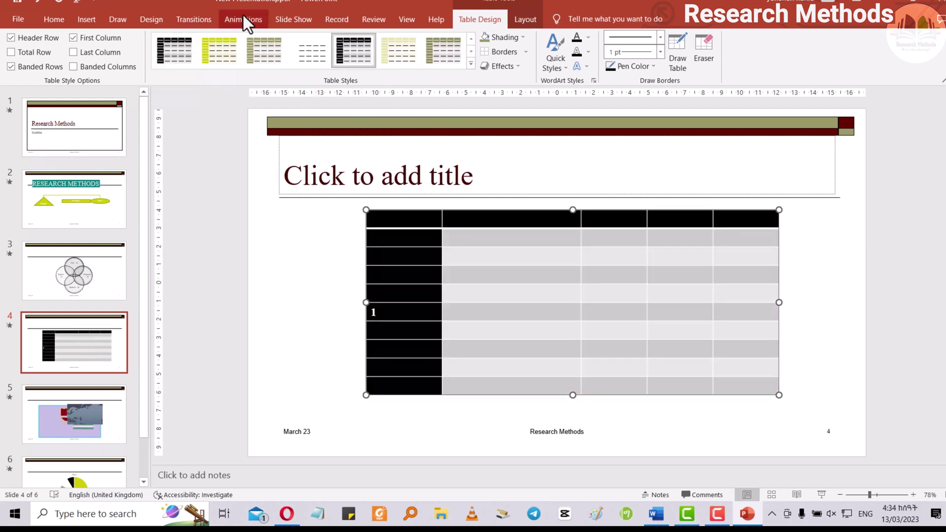
- Give slide 4's table a Zoom animation
click(244, 19)
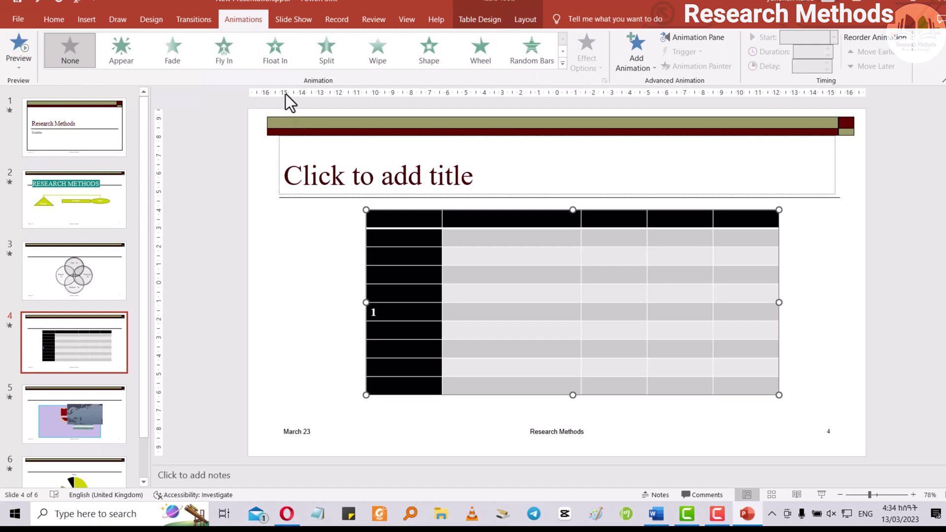
click(563, 51)
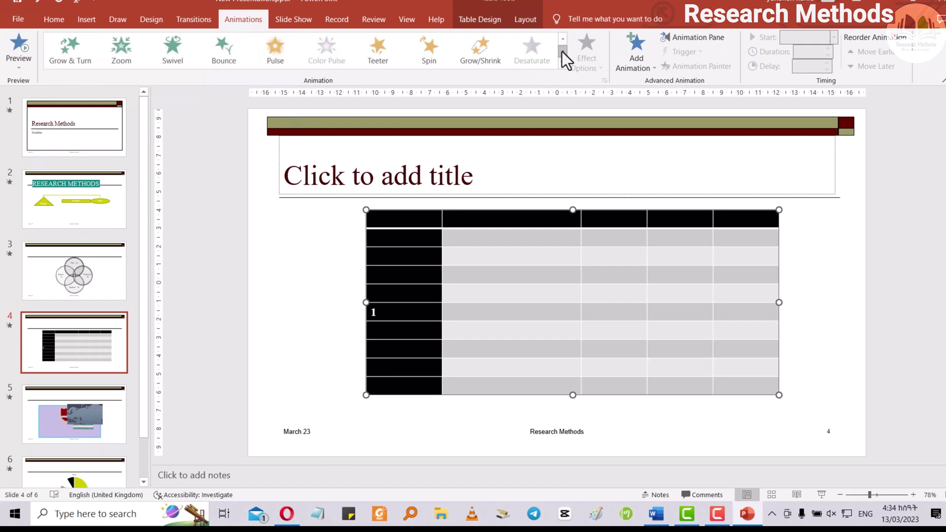
click(118, 52)
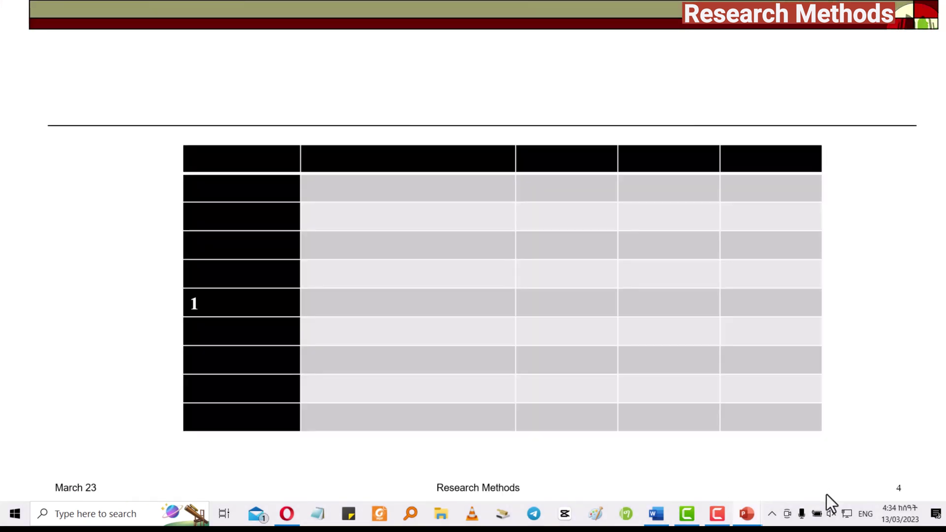
- Step the slide show through slide 4's table zoom, then end the show
key(Left)
key(Left)
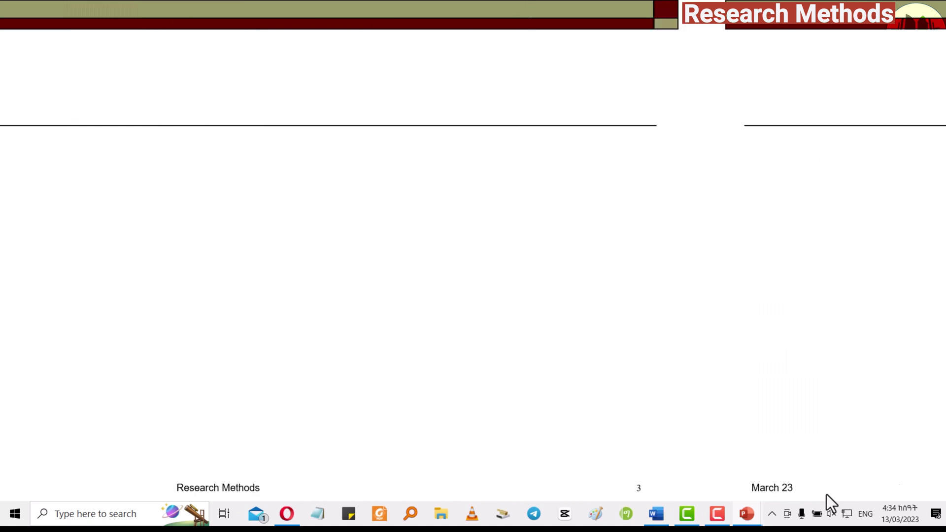
key(Right)
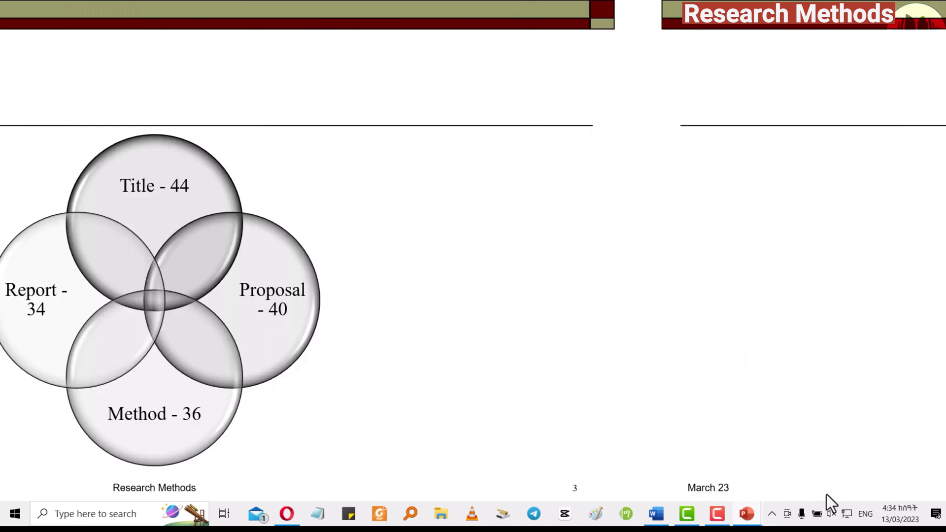
key(Right)
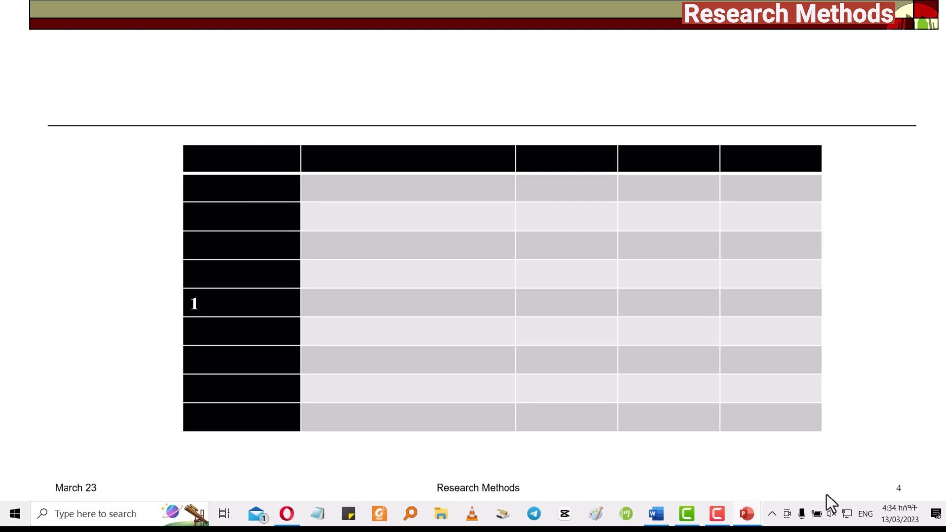
key(Right)
key(Escape)
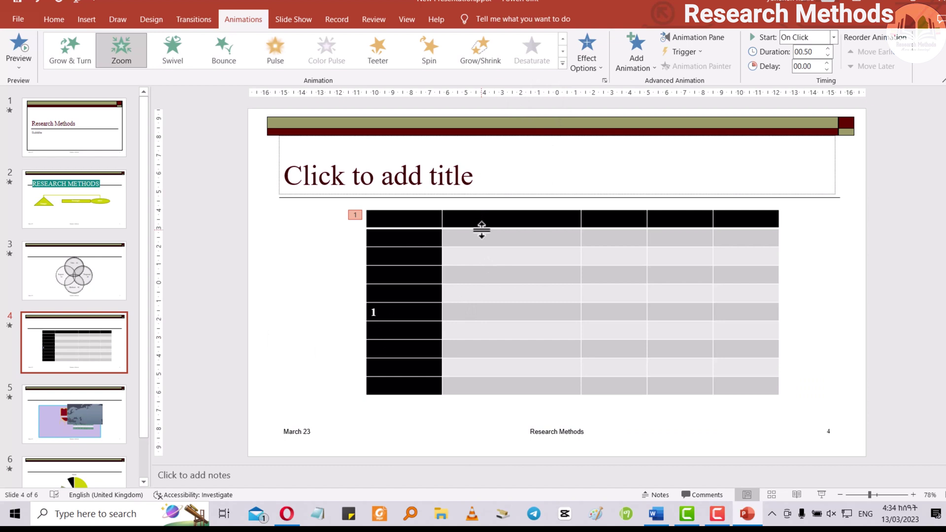
- Review the Zoom vanishing point options unchanged and show the Slide Show settings
click(597, 71)
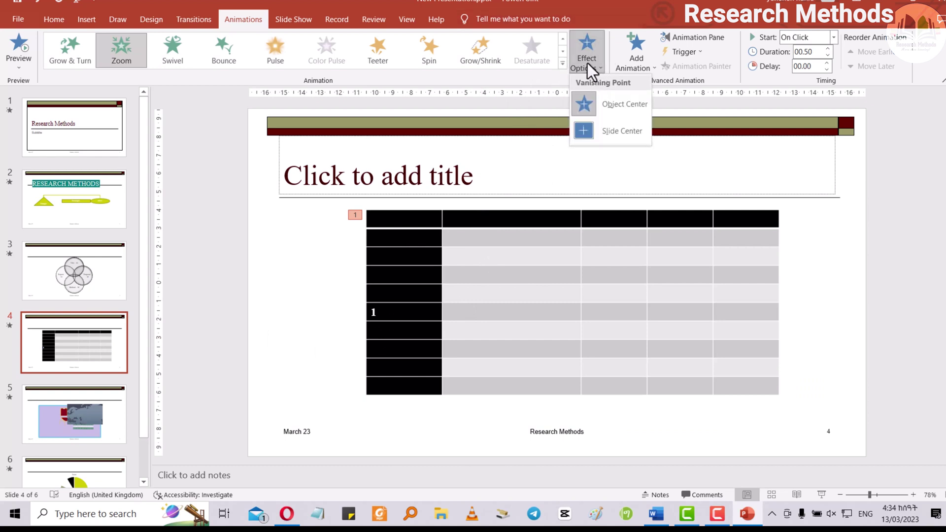
click(527, 77)
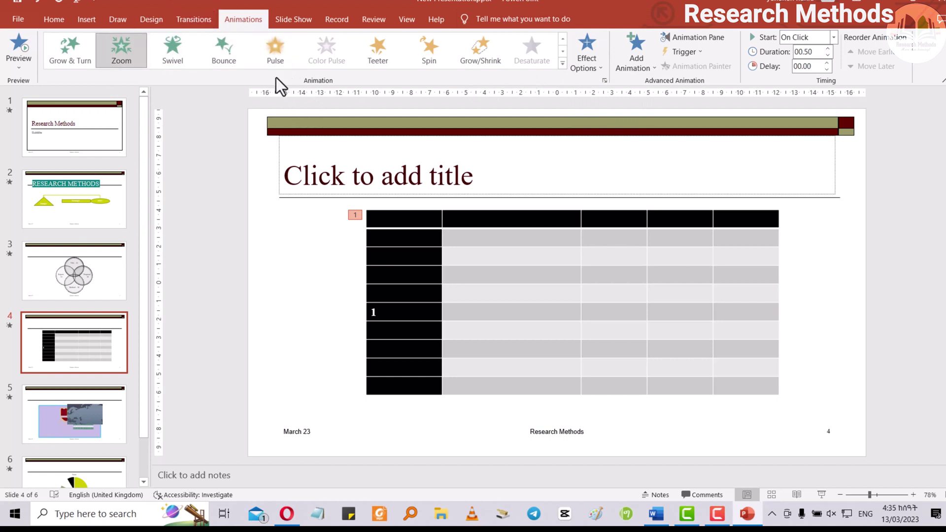
click(289, 20)
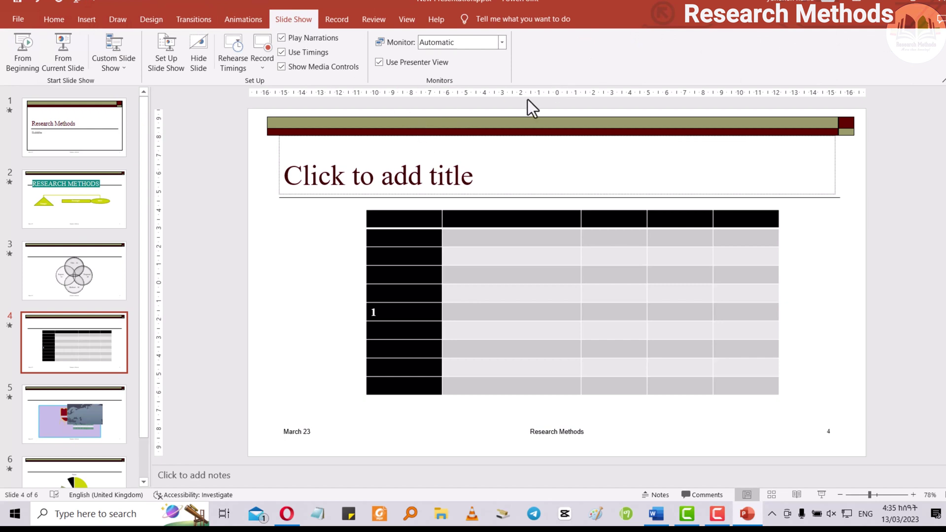
click(54, 20)
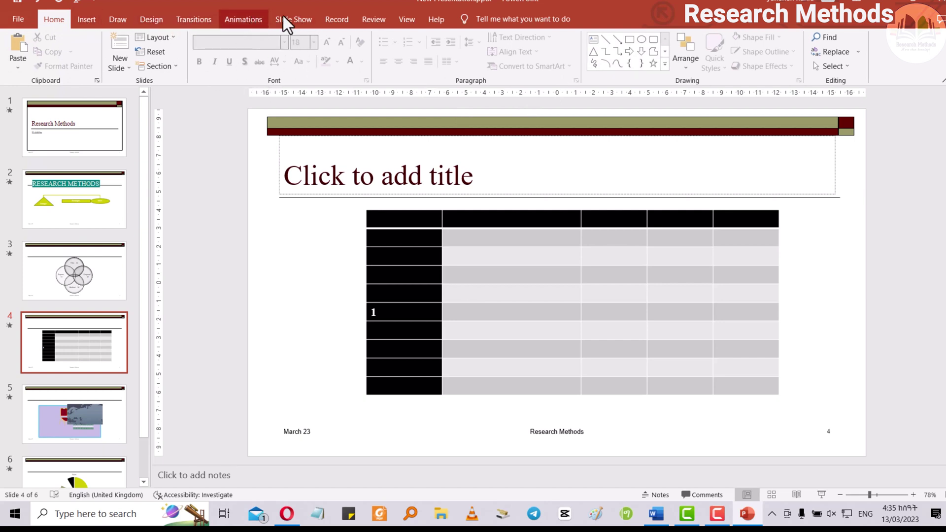
click(305, 21)
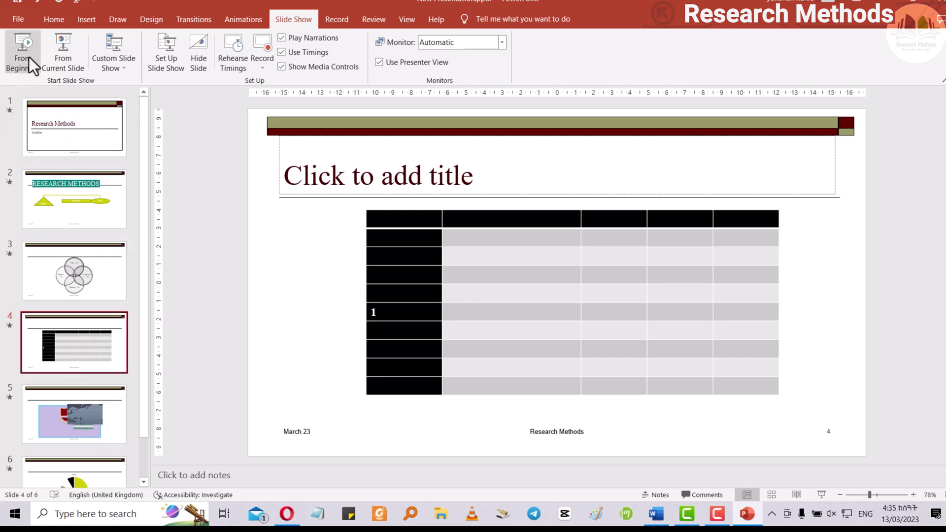
- Play the show from slide 1, advance to slide 2, then exit
click(30, 42)
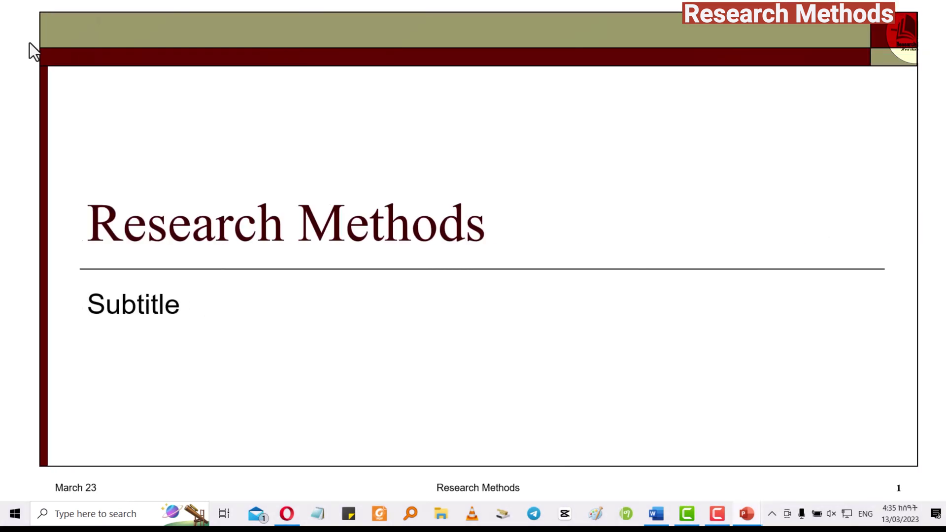
click(29, 43)
key(Escape)
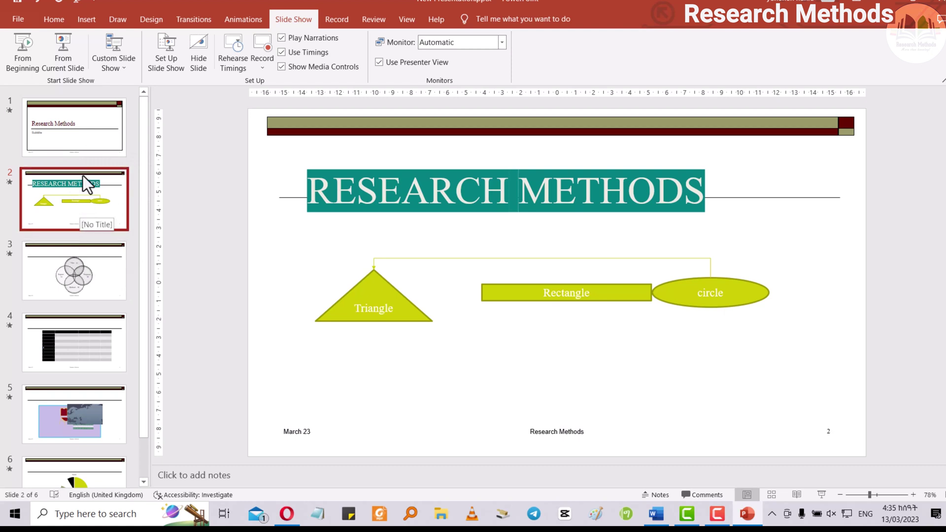
- Select the Venn diagram slide 3, preview it in the show, then exit
click(79, 409)
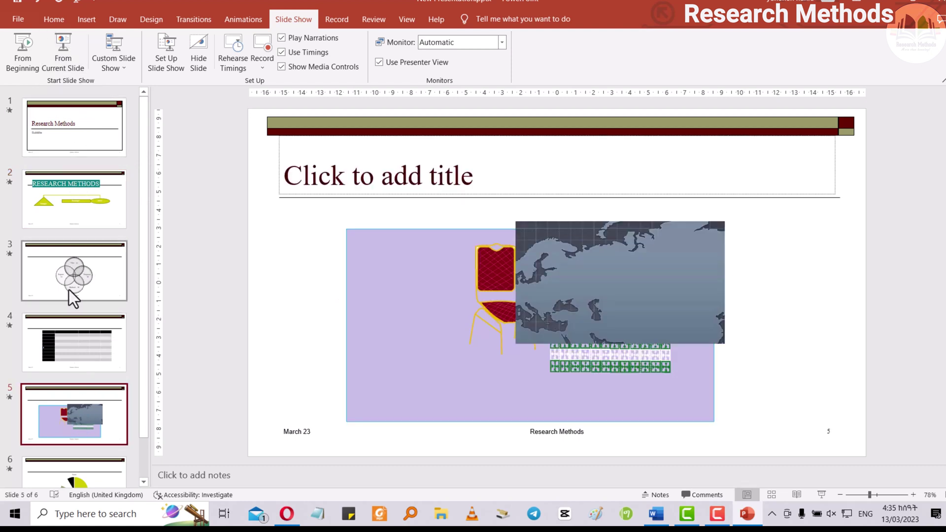
click(80, 278)
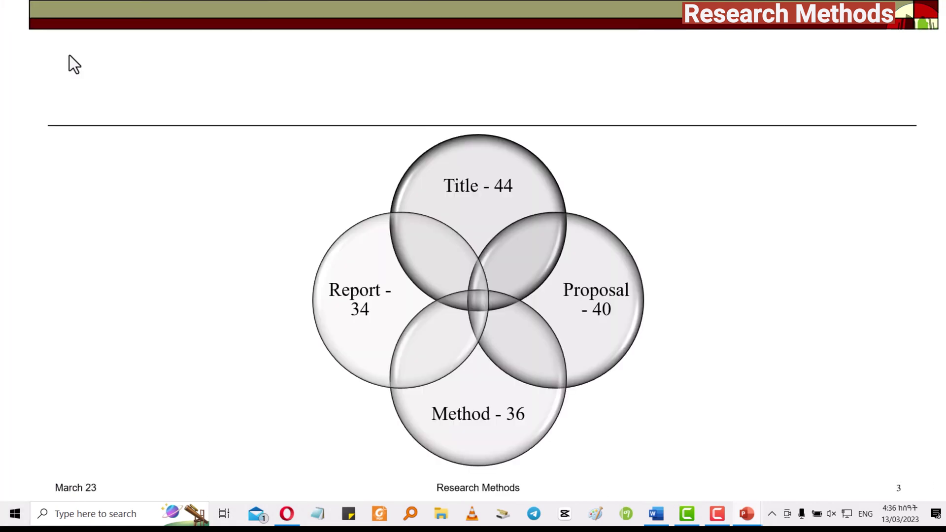
key(Escape)
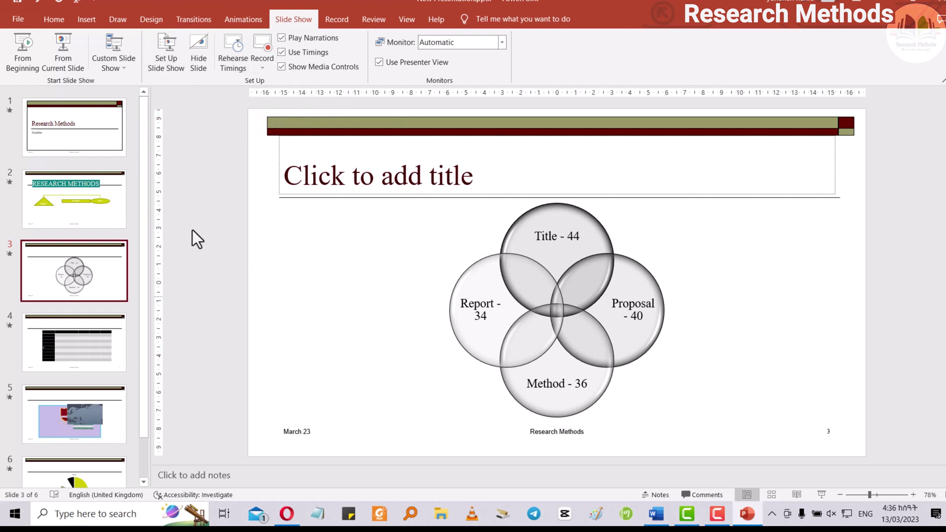
- Browse the slide thumbnails and bring up the Review proofing tools, passing through Record
scroll(76, 301, down, 2)
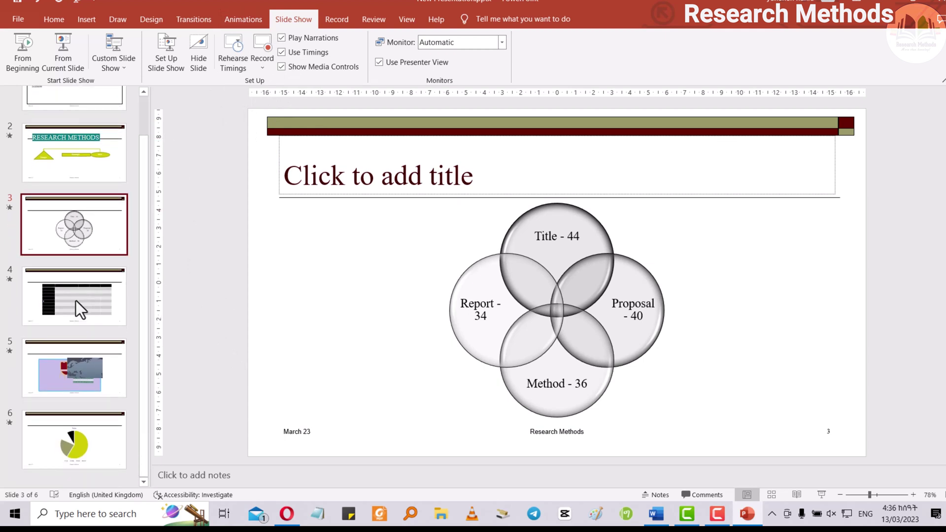
scroll(76, 301, up, 2)
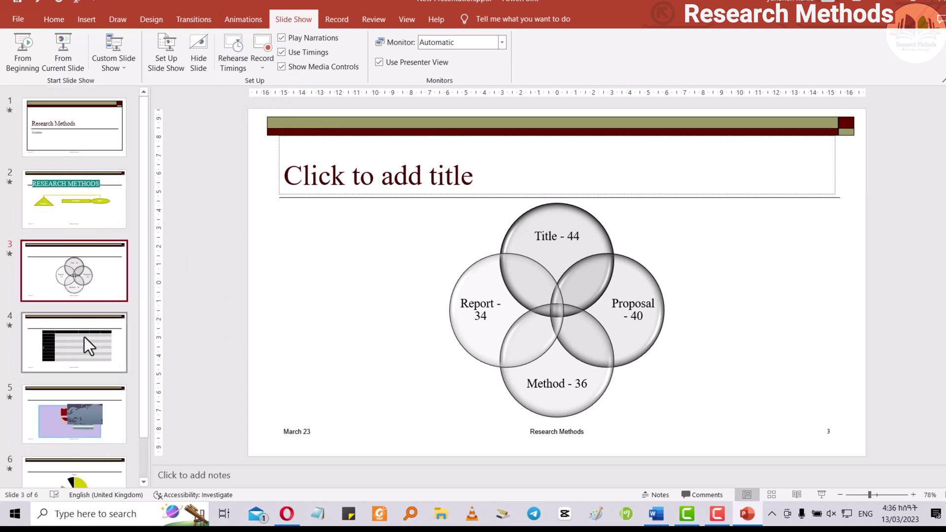
scroll(94, 278, down, 2)
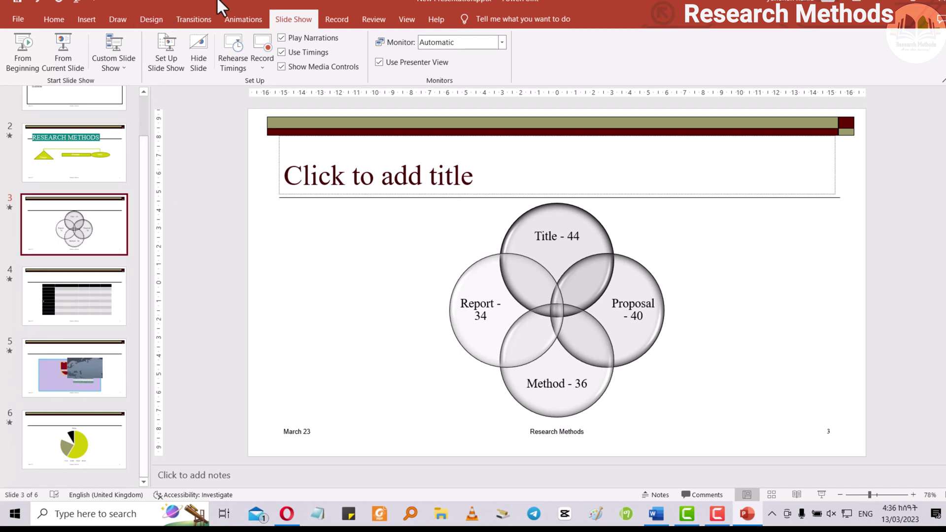
click(337, 16)
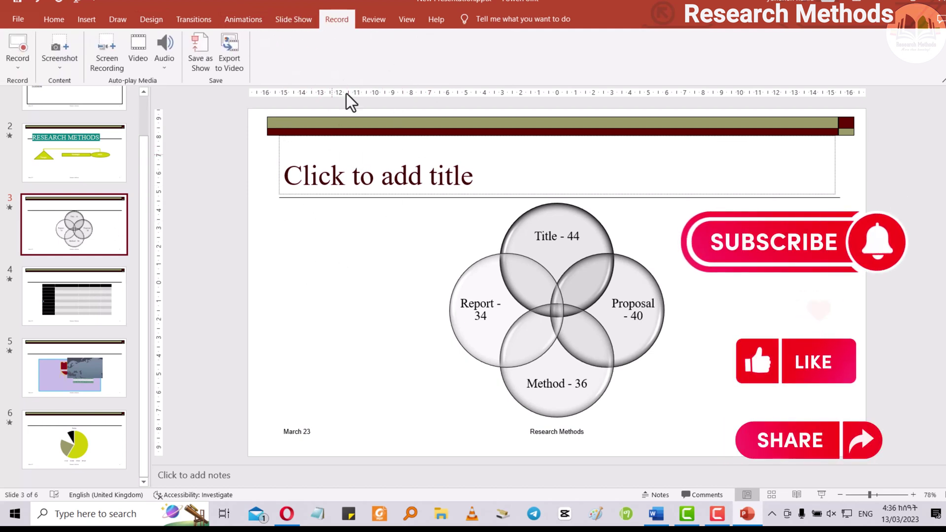
click(374, 20)
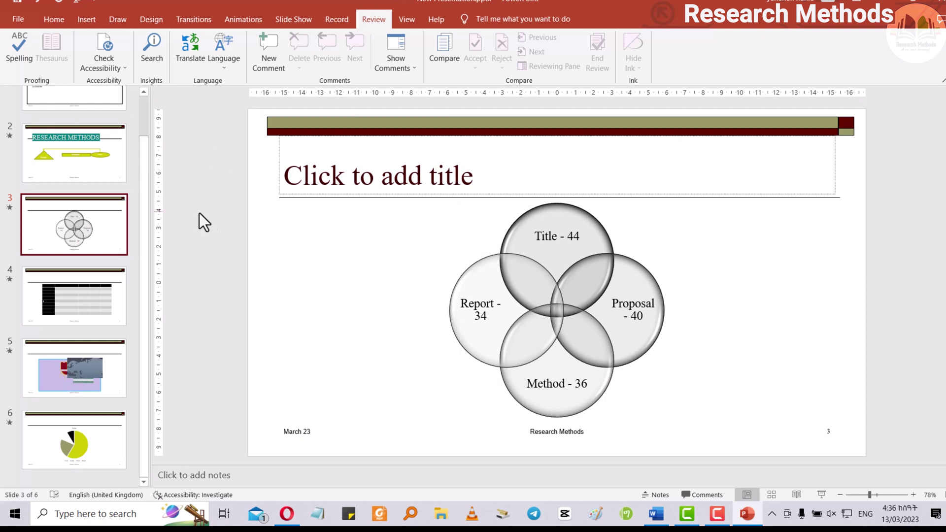
- Spell-check the whole deck and dismiss the 'spell check complete' message
scroll(88, 272, up, 2)
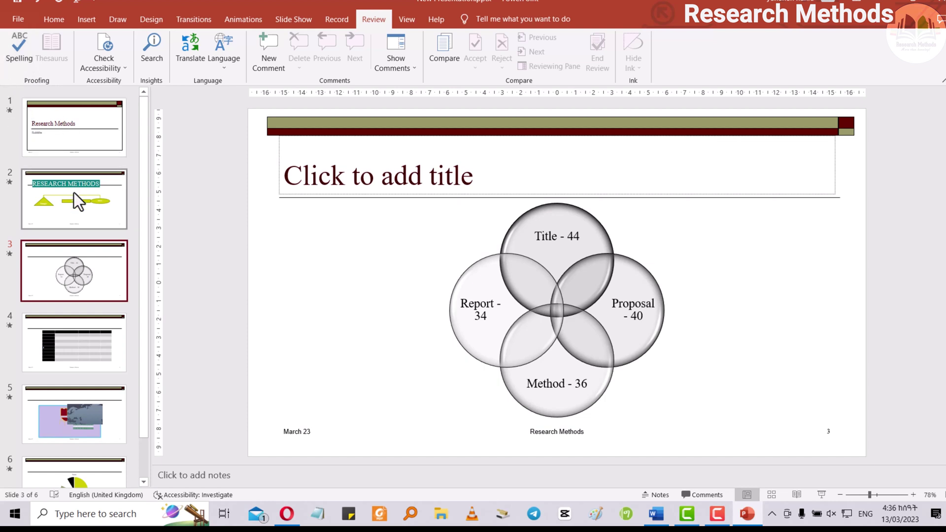
click(21, 50)
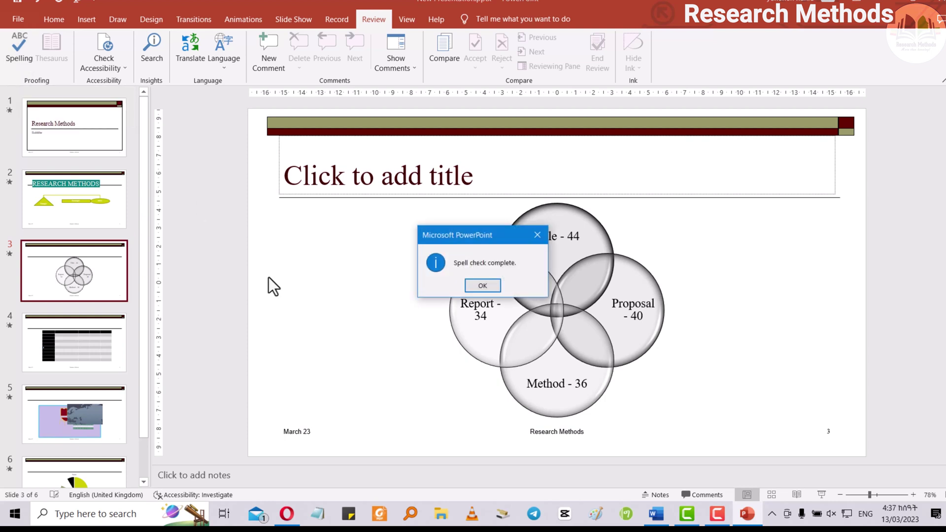
click(485, 285)
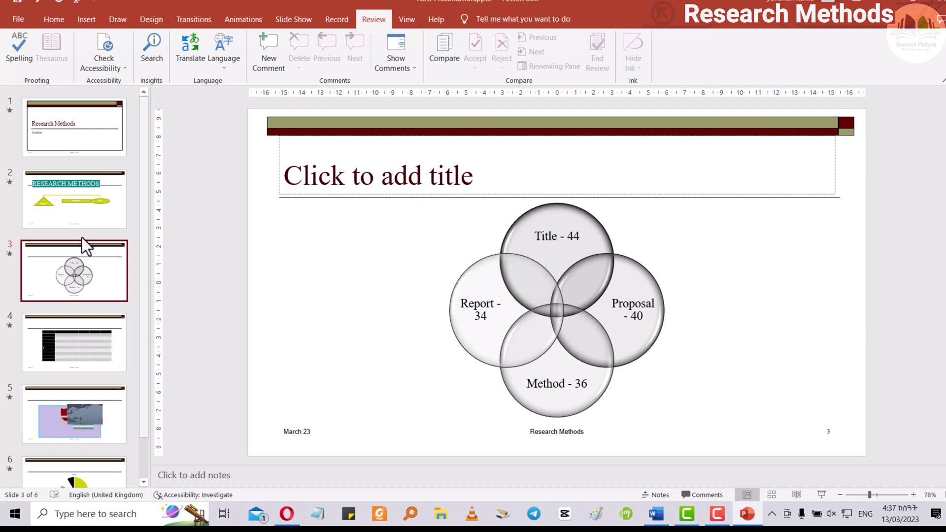
- Misspell slide 1's title as 'Reserch', then spell-check and correct it to 'Research'
click(75, 125)
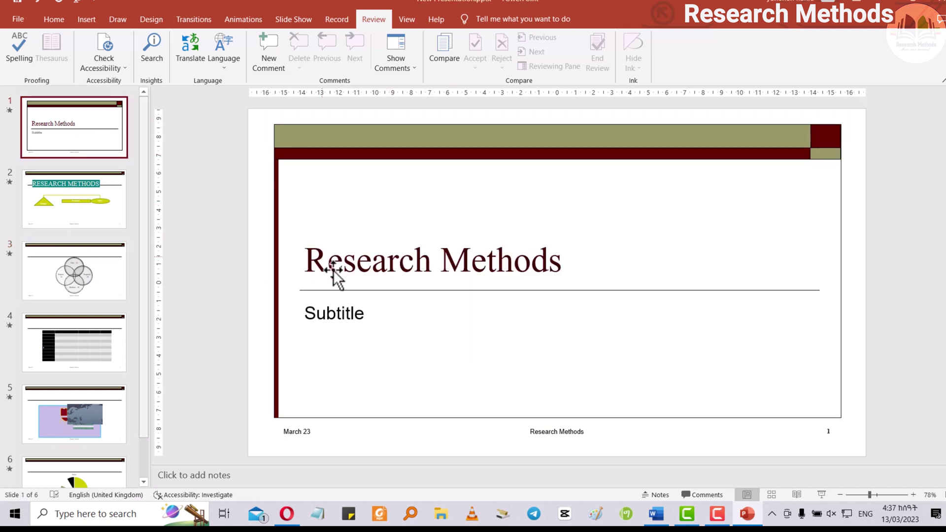
click(386, 266)
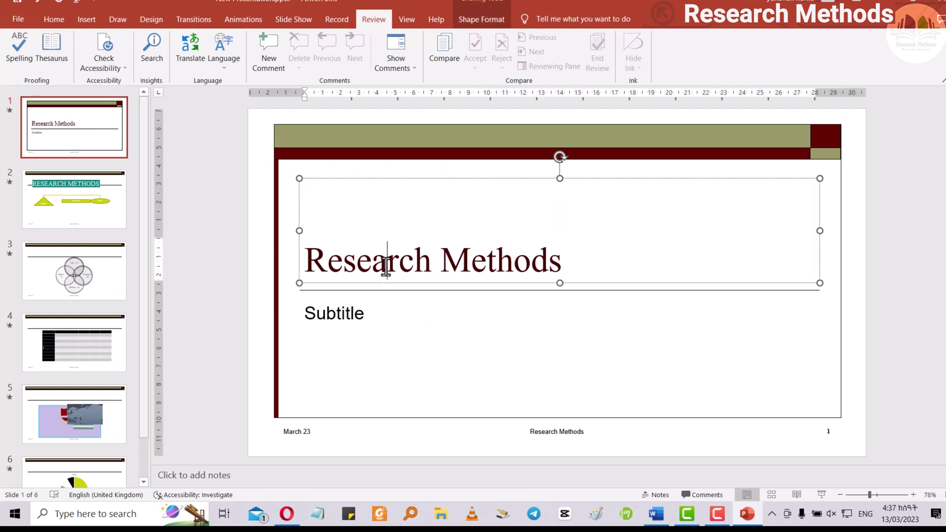
key(BackSpace)
click(398, 444)
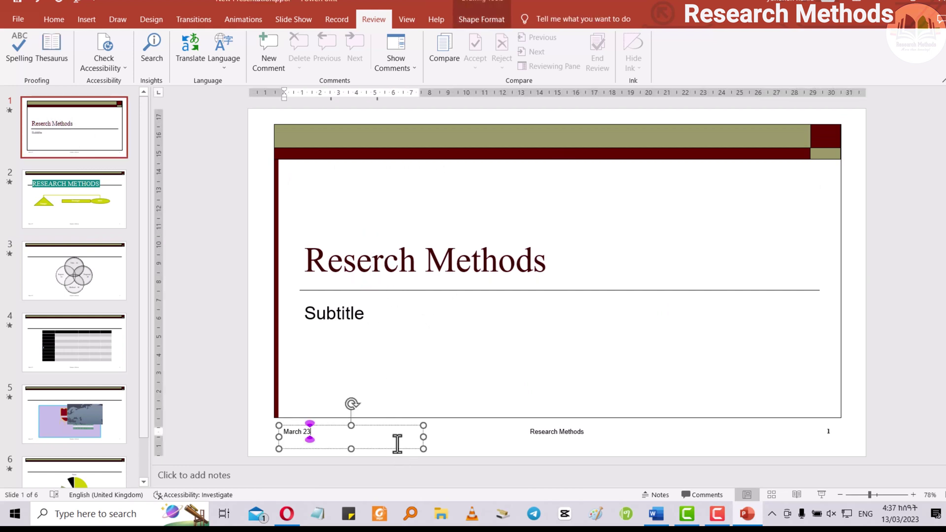
click(365, 348)
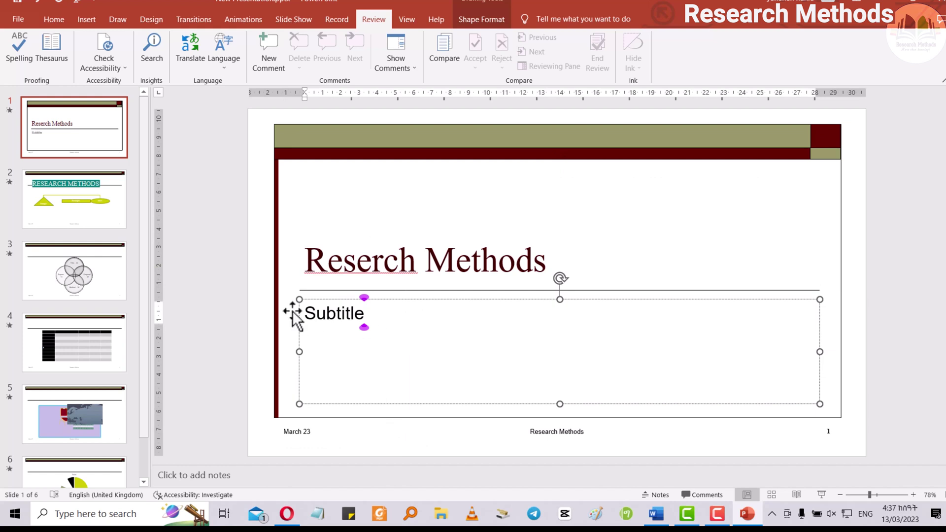
click(212, 268)
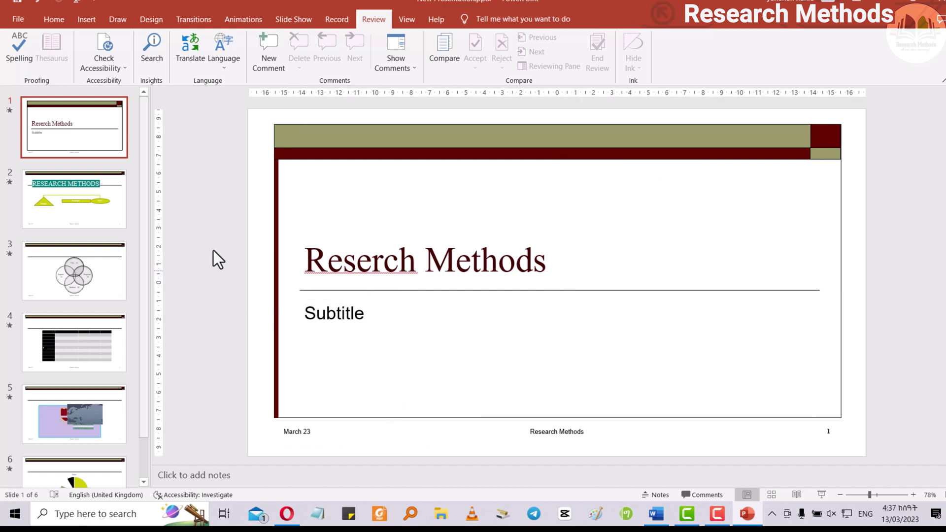
click(19, 52)
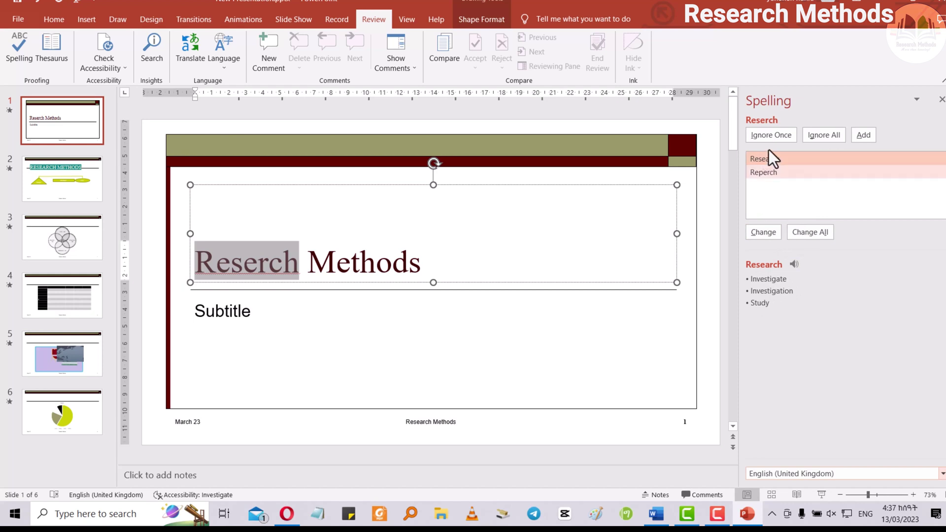
click(756, 232)
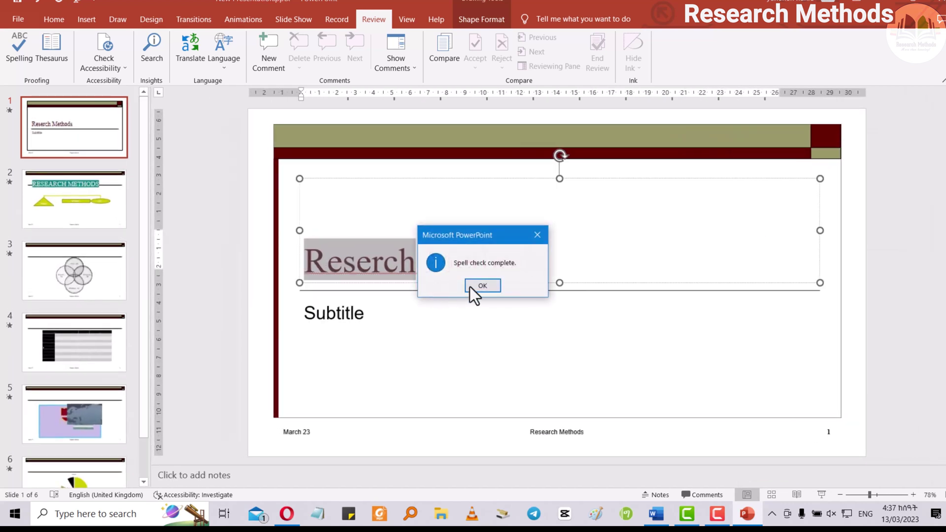